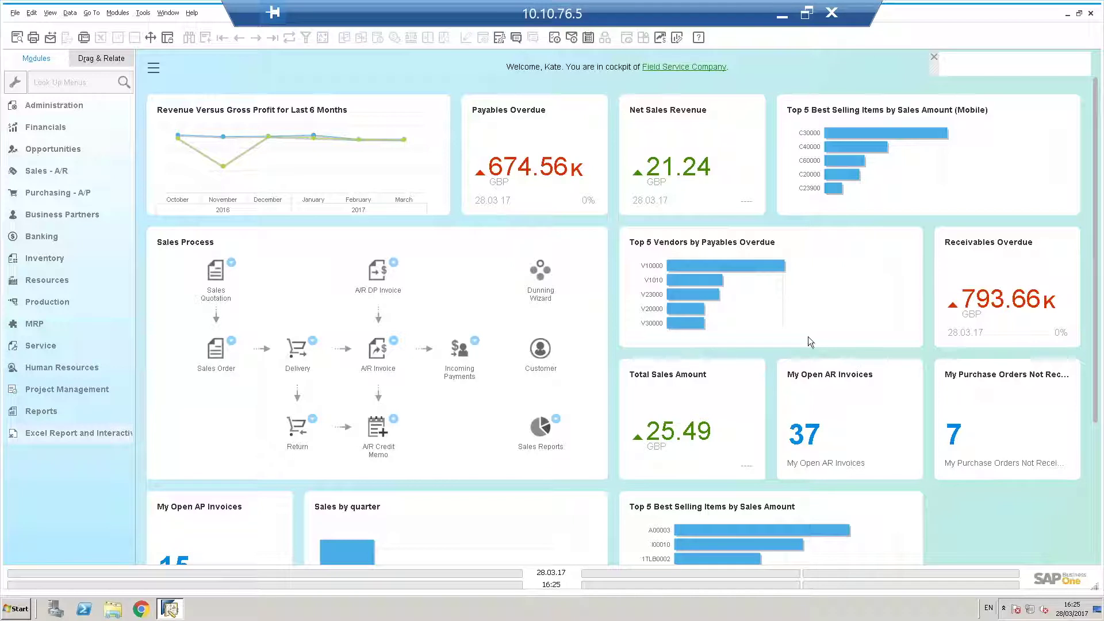
# Step: Start a new service call in SAP Business One for business partner C20000 (Maxi-Teq) with the subject "Boiler Broken"
pyautogui.moveTo(1000, 72)
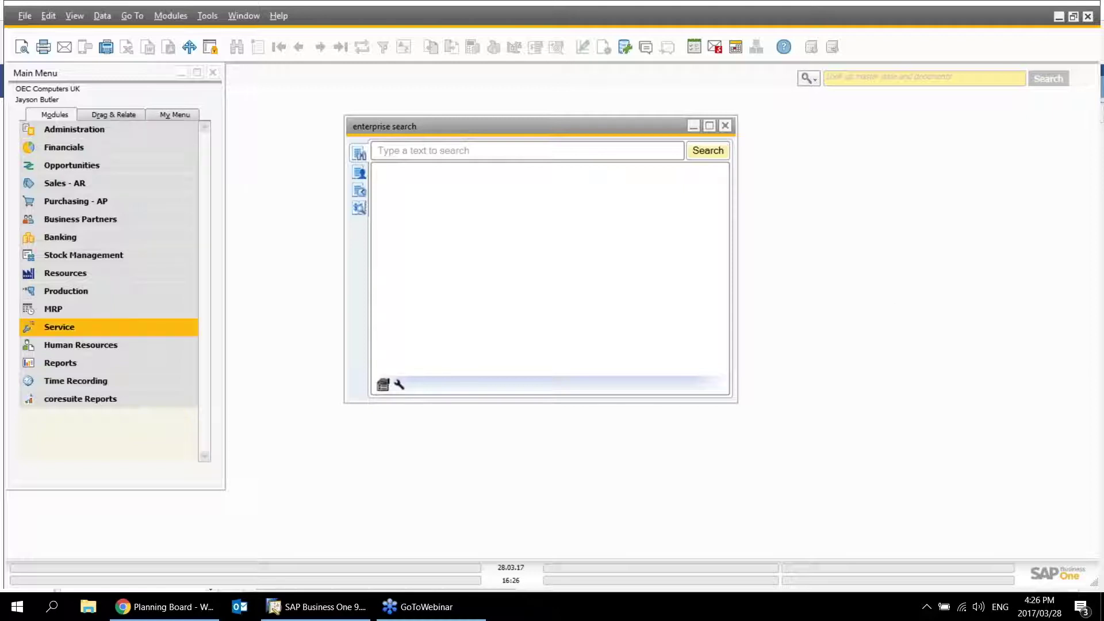
pyautogui.click(127, 323)
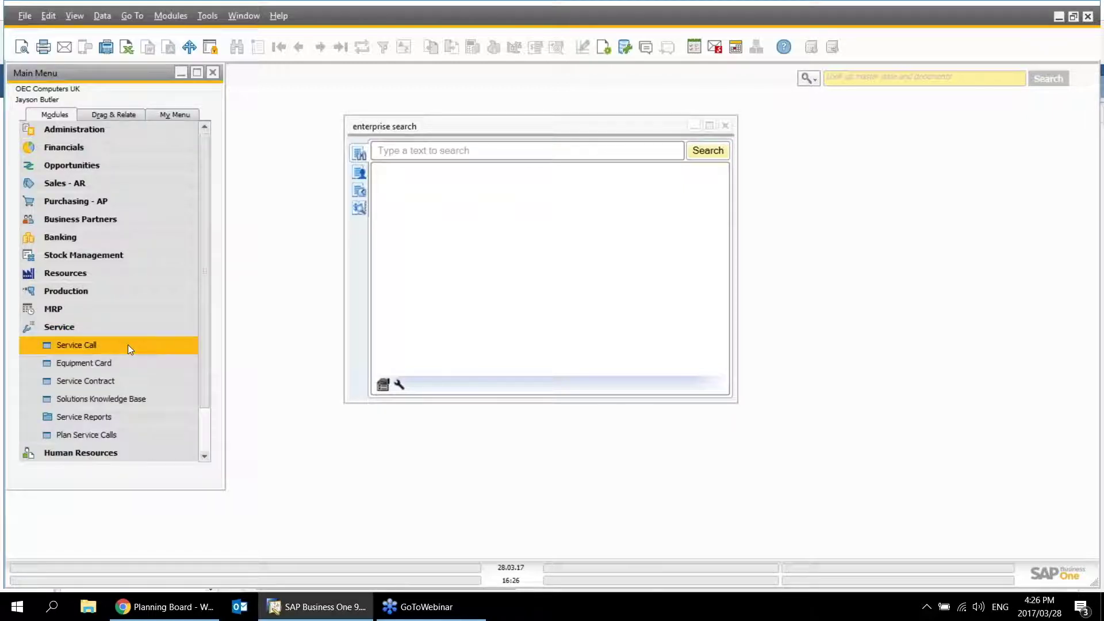
pyautogui.click(128, 344)
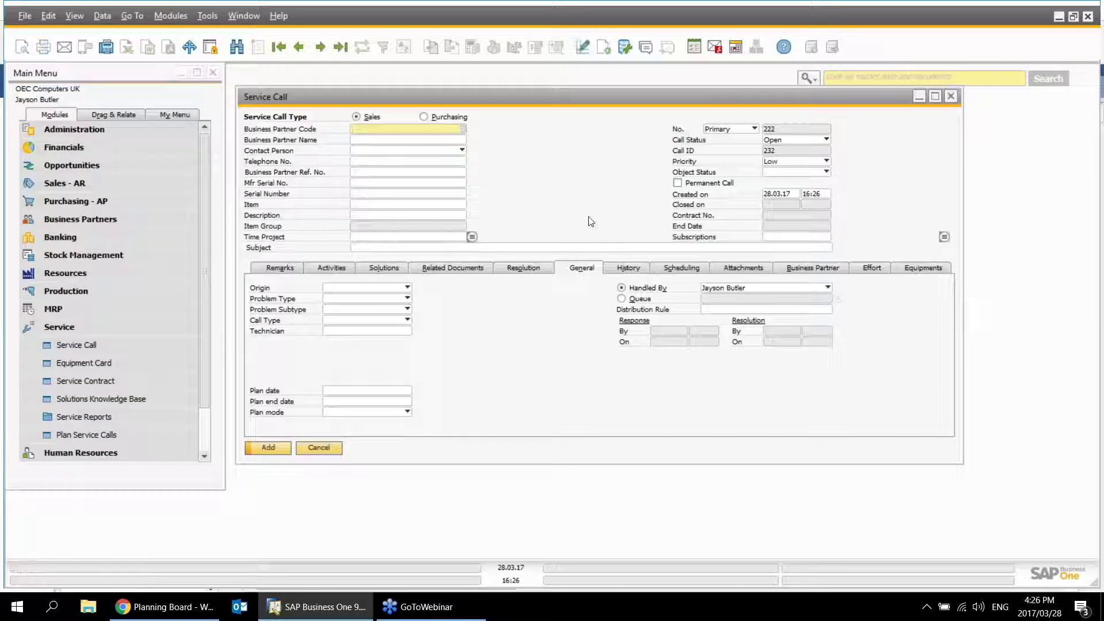
pyautogui.press('Tab')
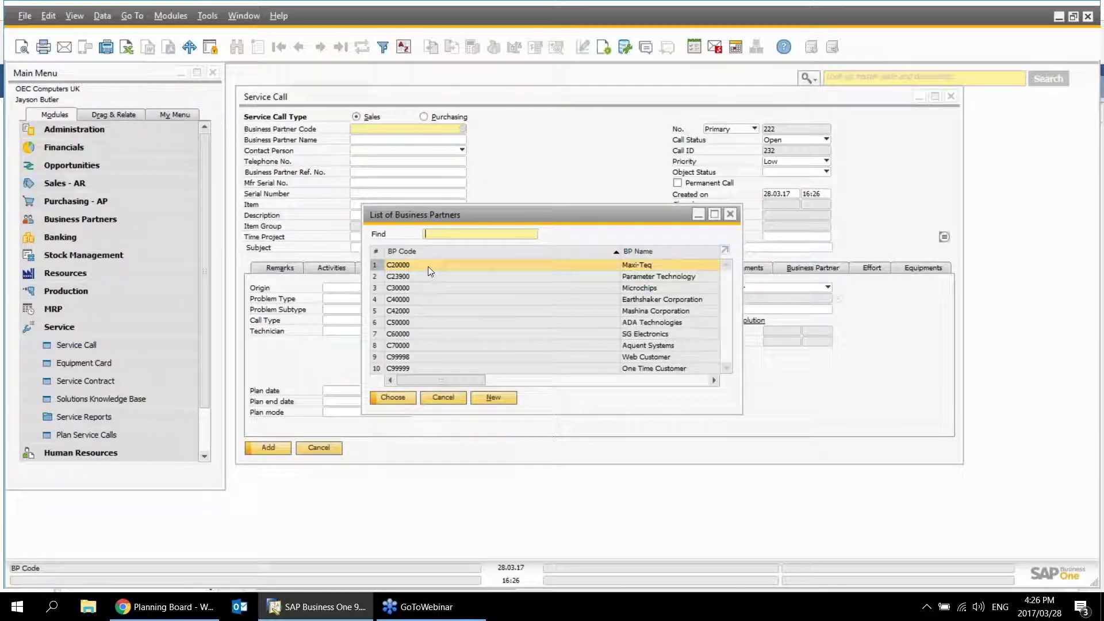
pyautogui.doubleClick(427, 267)
pyautogui.click(411, 318)
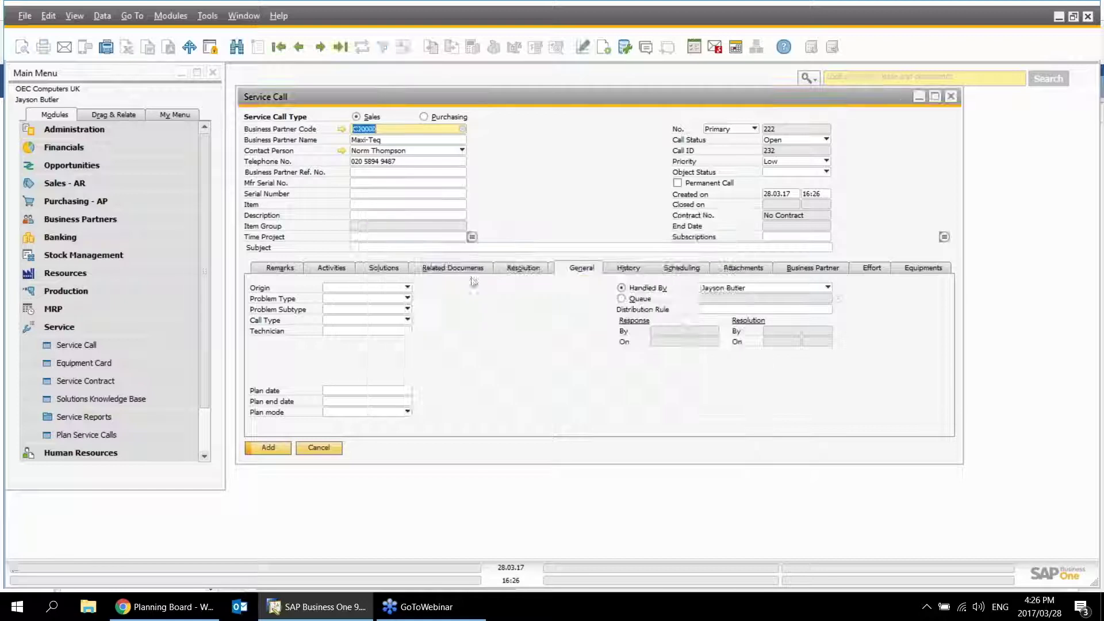
pyautogui.click(394, 248)
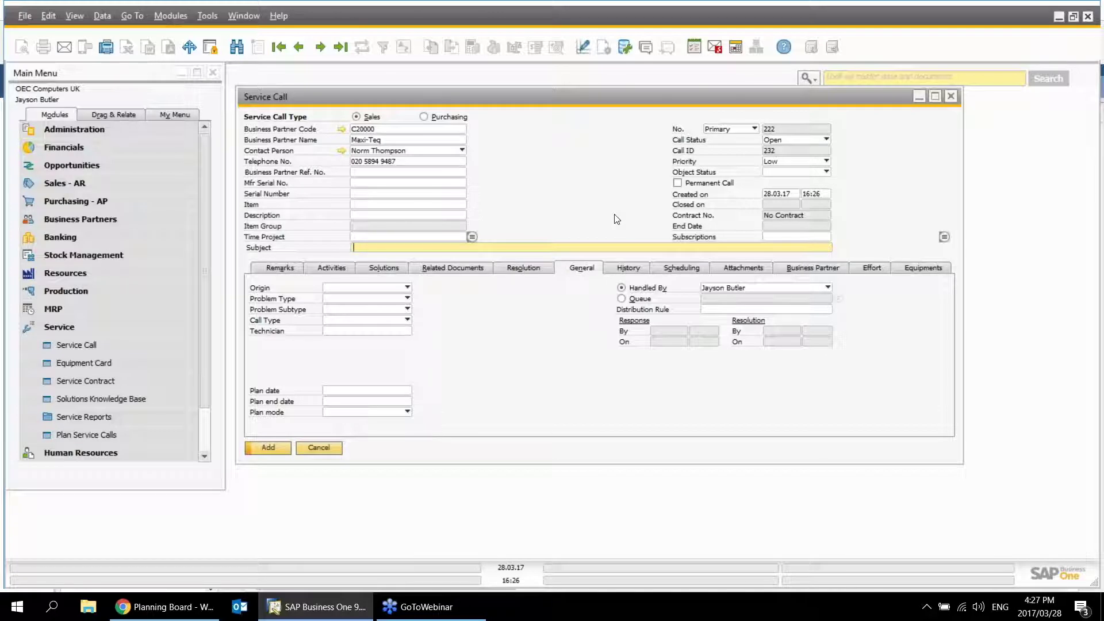
pyautogui.write('Boiler Broken')
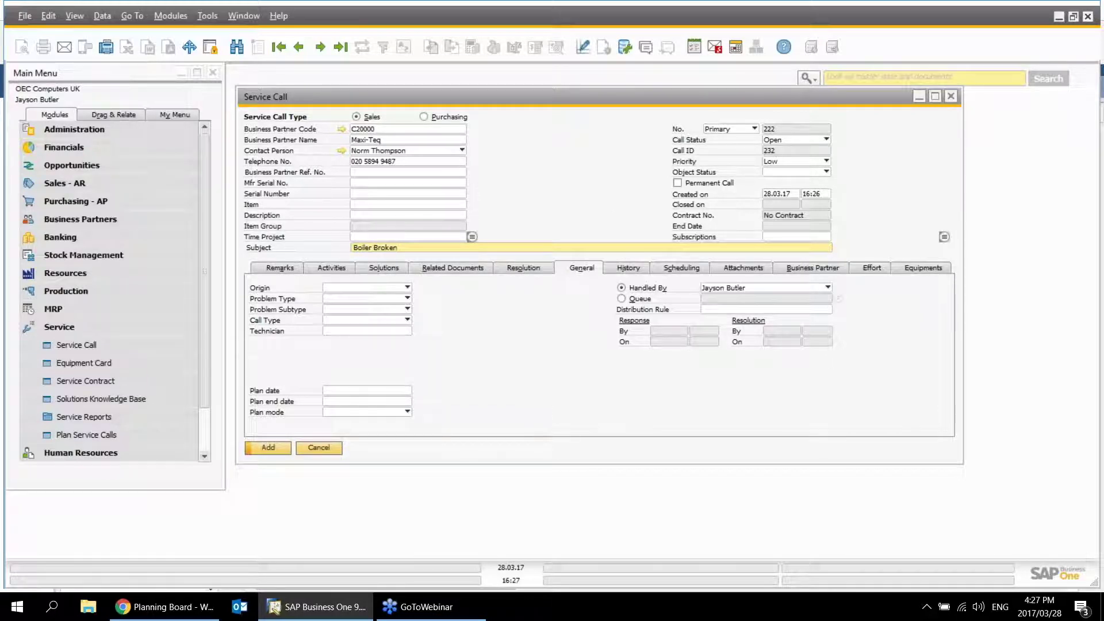
# Step: Set the service call's origin to E-Mail, problem type to Configuration and call type to Installation
pyautogui.click(366, 299)
pyautogui.click(381, 286)
pyautogui.click(391, 287)
pyautogui.click(388, 299)
pyautogui.click(387, 298)
pyautogui.click(374, 311)
pyautogui.click(368, 320)
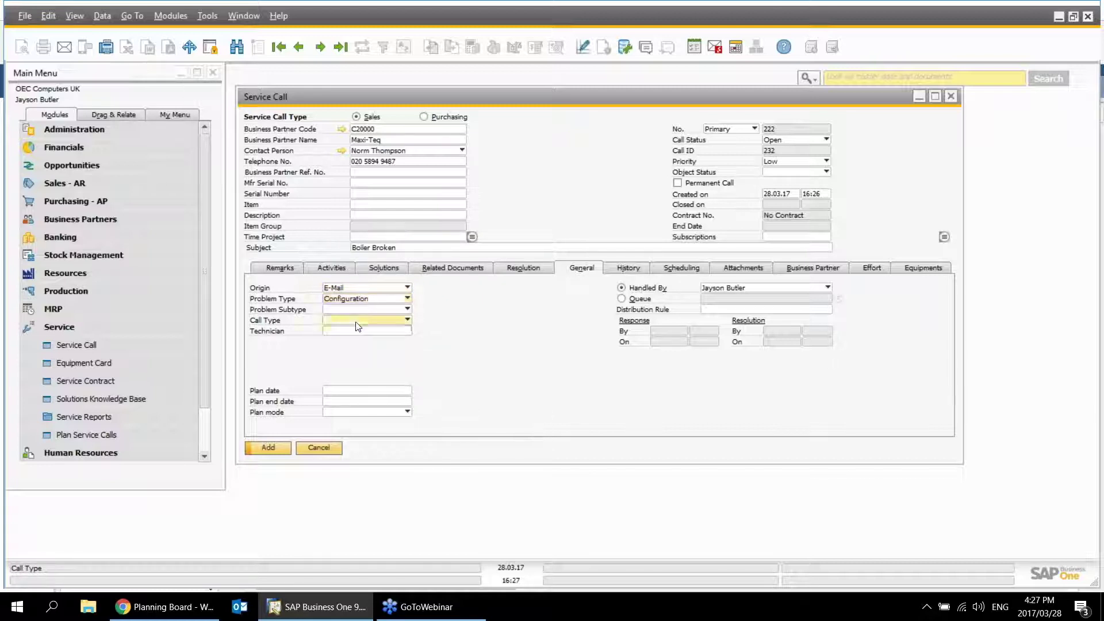
pyautogui.click(391, 352)
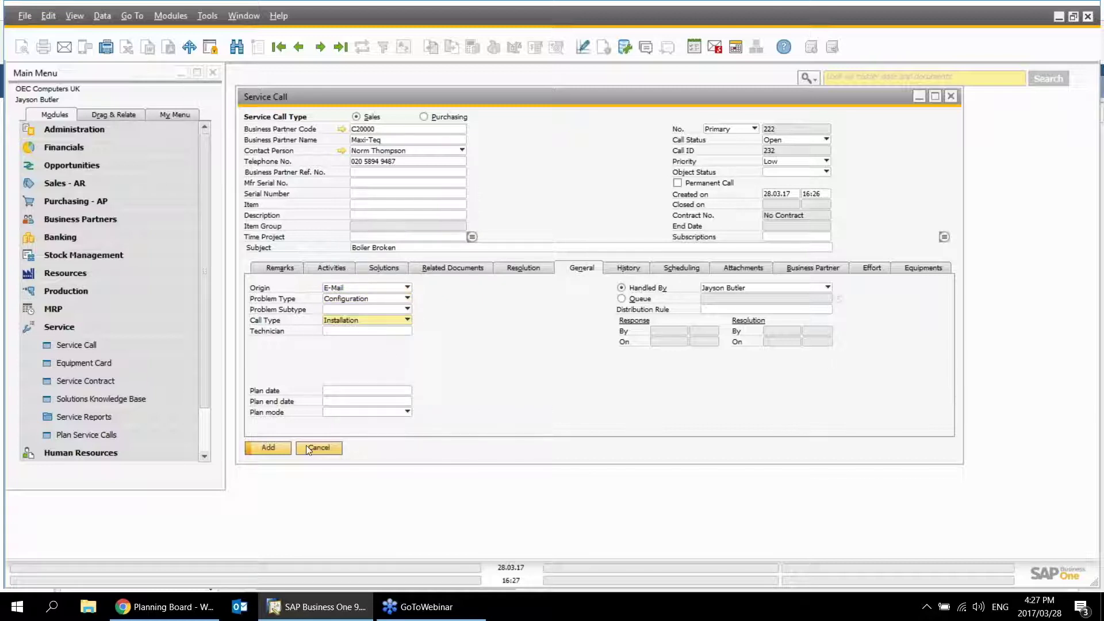
# Step: Add the service call, reopen it as the last saved record and make its window narrower
pyautogui.click(266, 448)
pyautogui.click(406, 319)
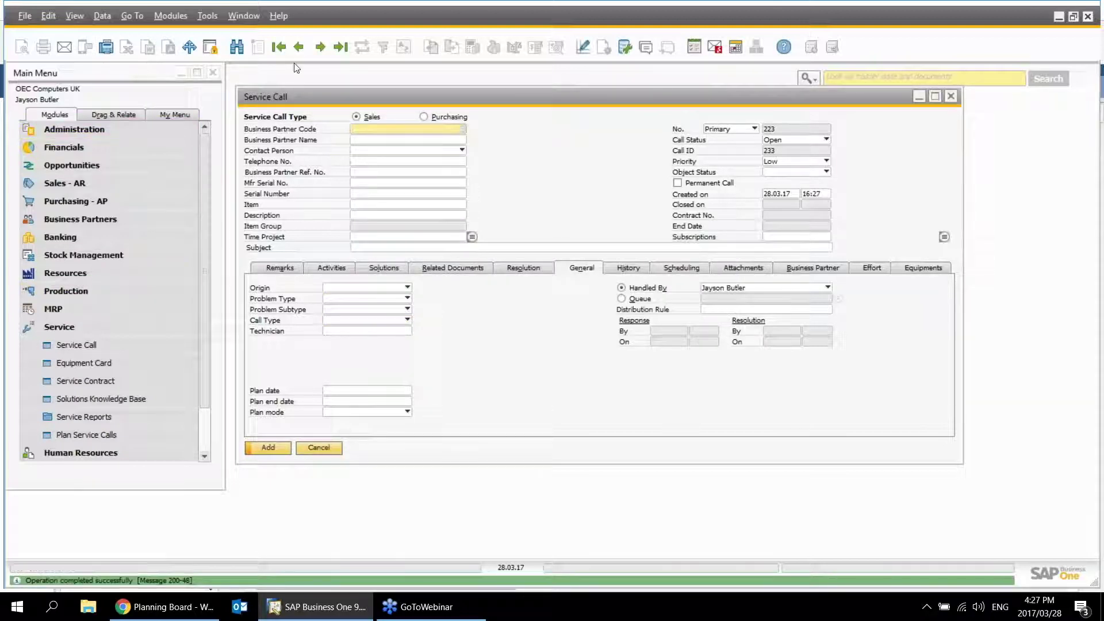
pyautogui.click(341, 46)
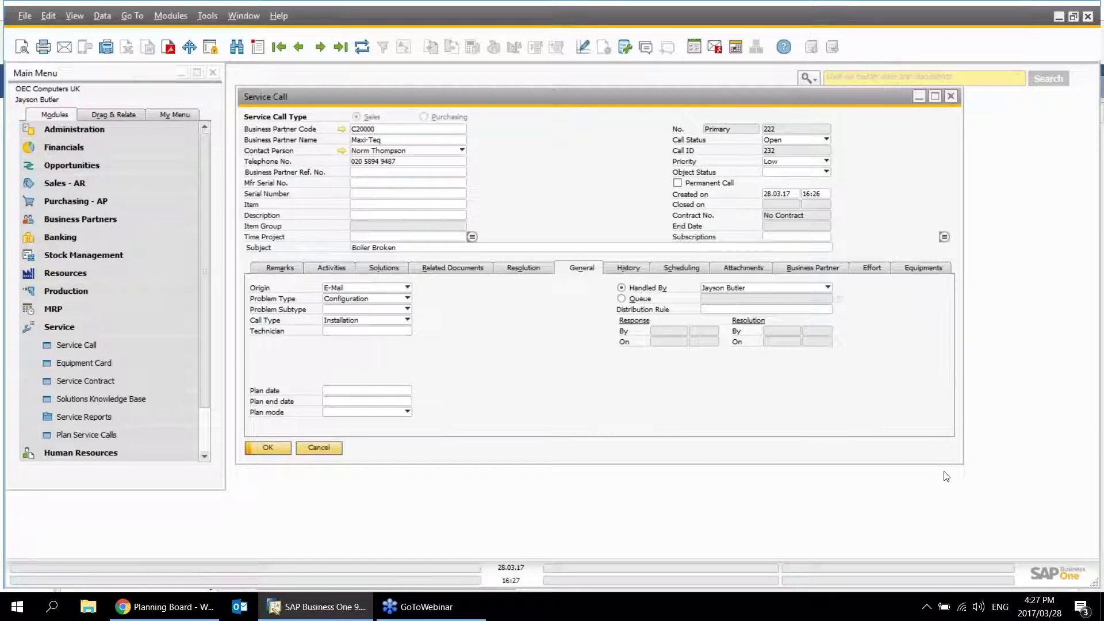
pyautogui.moveTo(955, 465); pyautogui.dragTo(890, 465)
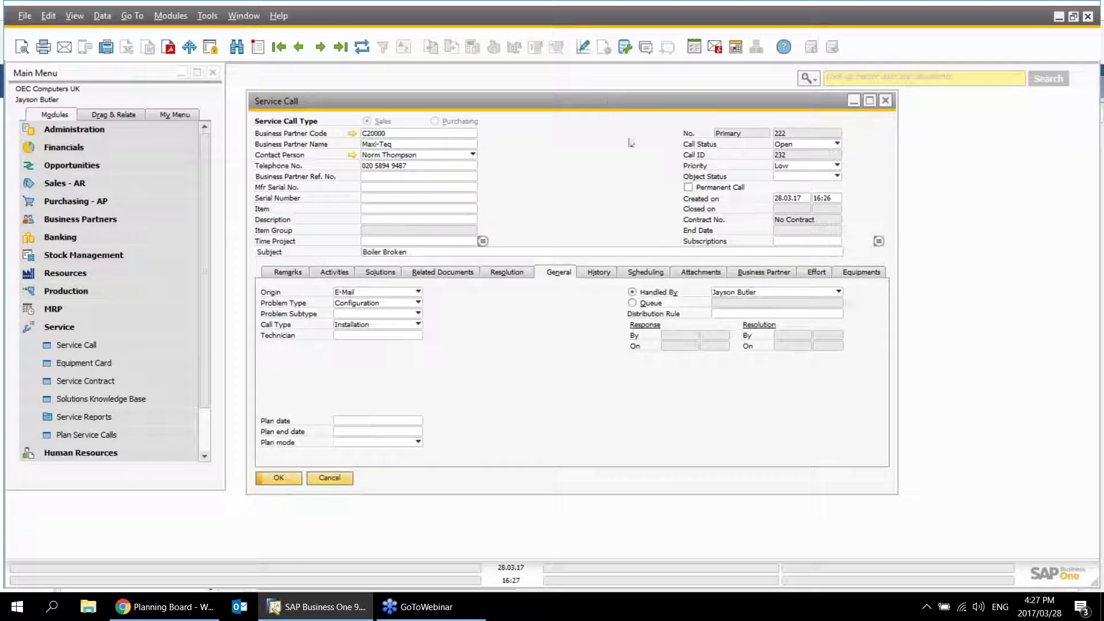
# Step: Switch to the Planning Board in Chrome and apply the Technicians filter to the timeline
pyautogui.click(175, 615)
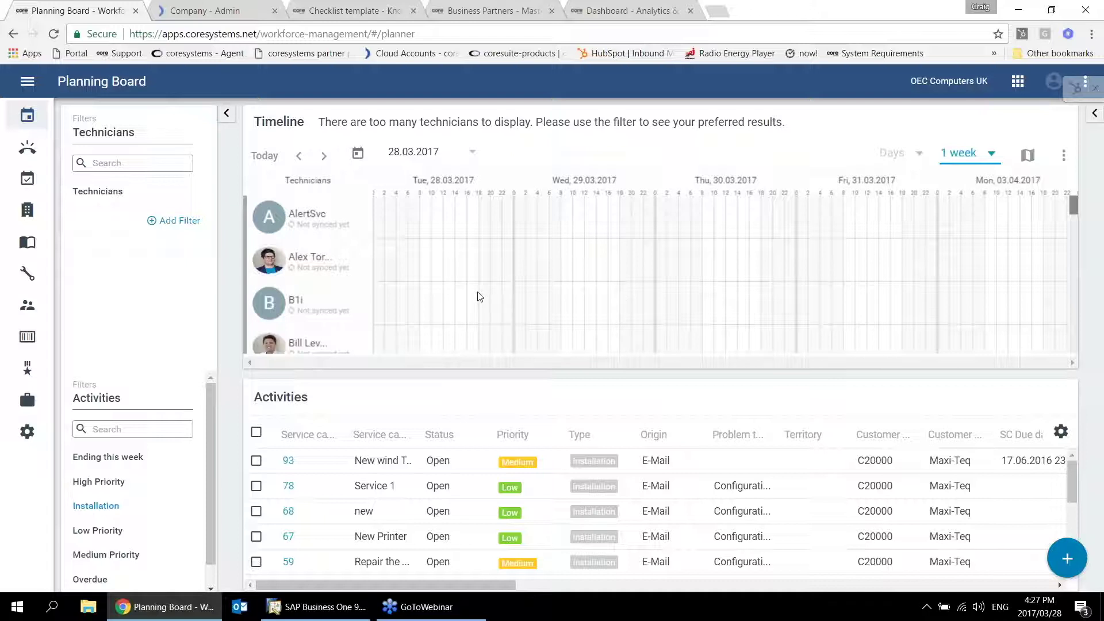
pyautogui.moveTo(321, 352)
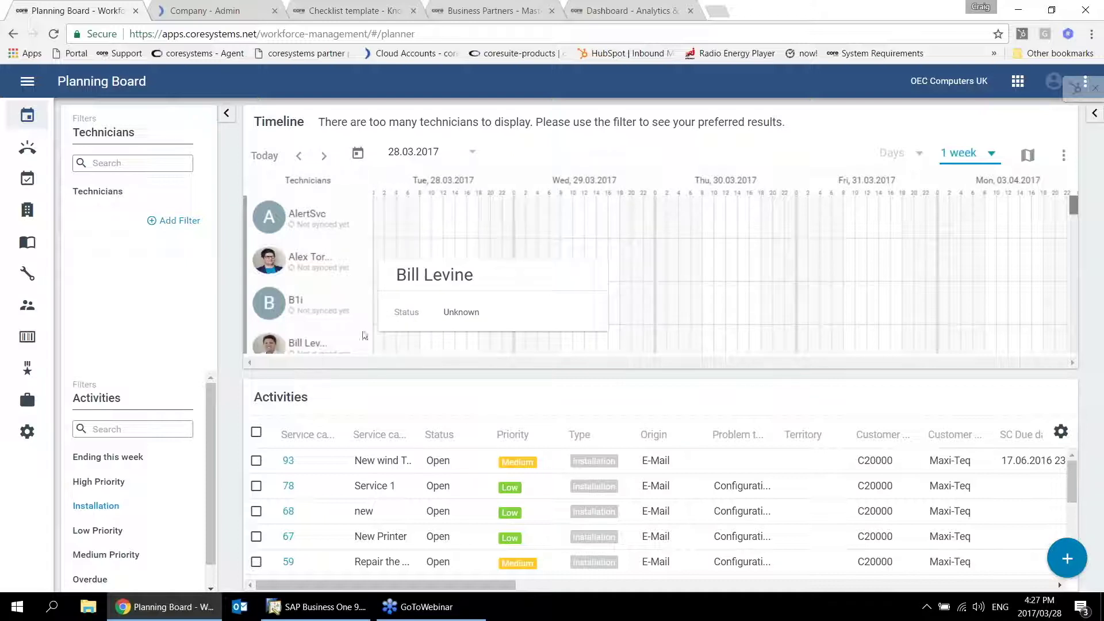
pyautogui.click(114, 198)
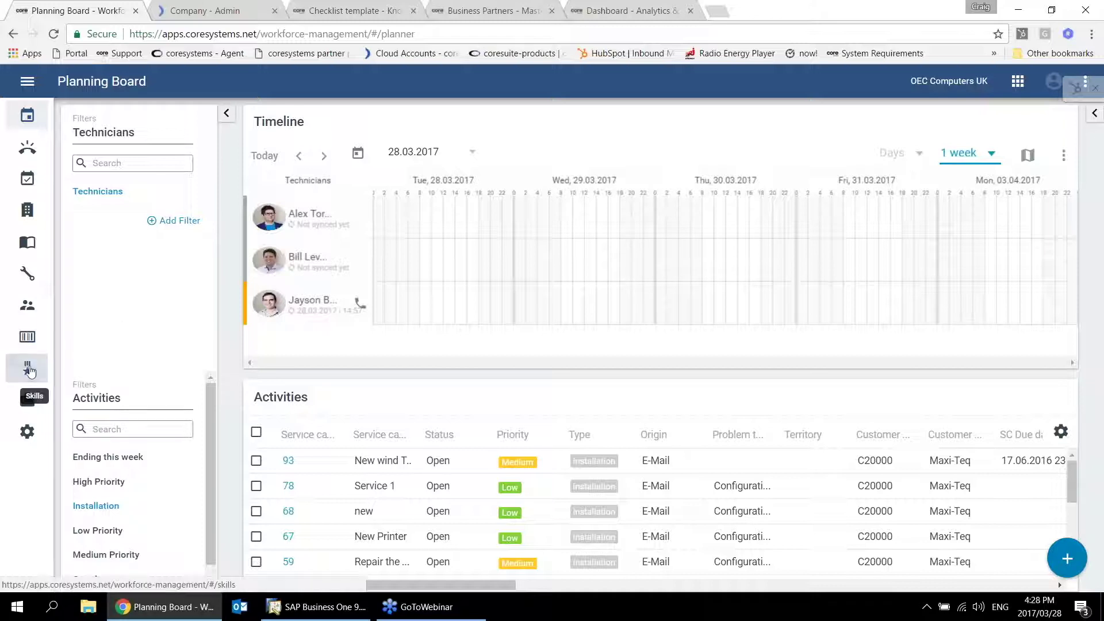
# Step: Review which technicians hold the English and ISO9001 skills and their validity dates
pyautogui.click(27, 368)
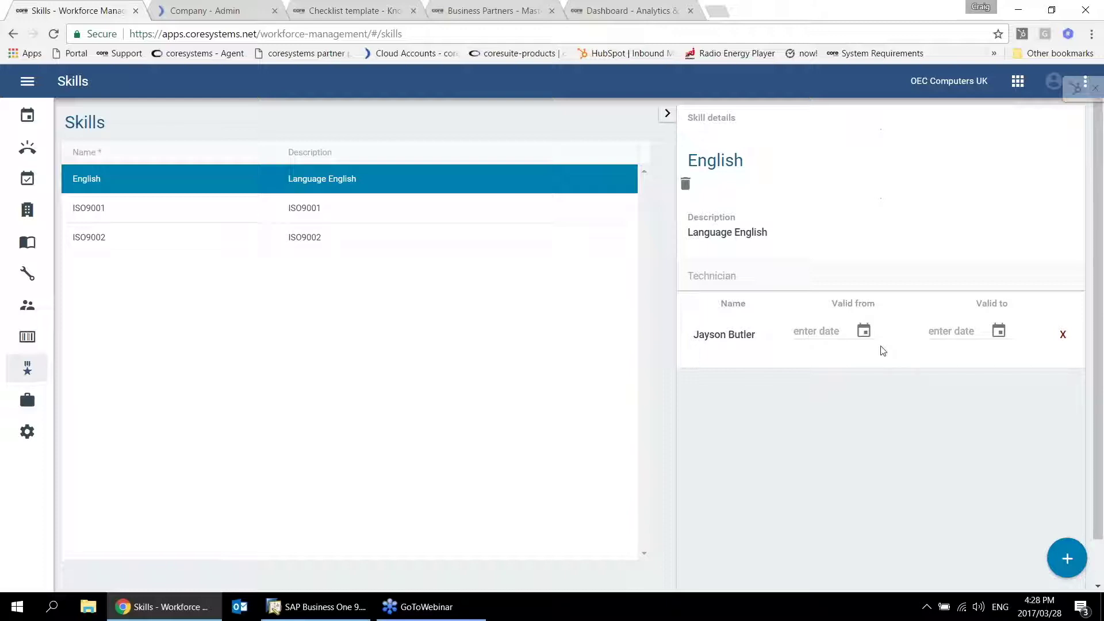
pyautogui.click(236, 208)
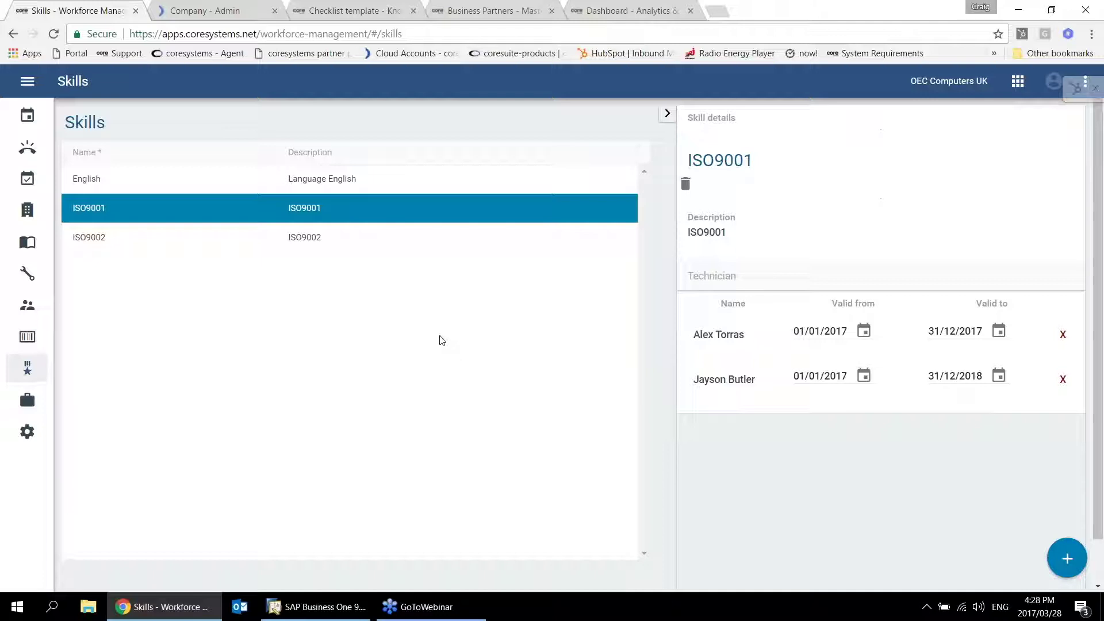
# Step: Return to the planning board and filter the activities by Installation
pyautogui.click(31, 115)
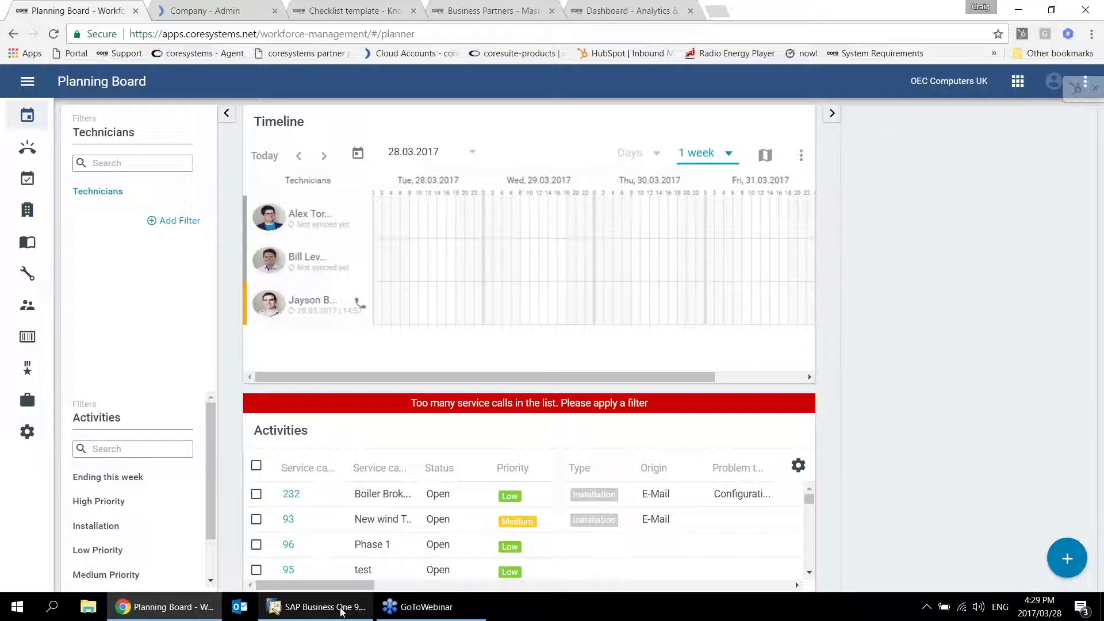
pyautogui.moveTo(341, 611)
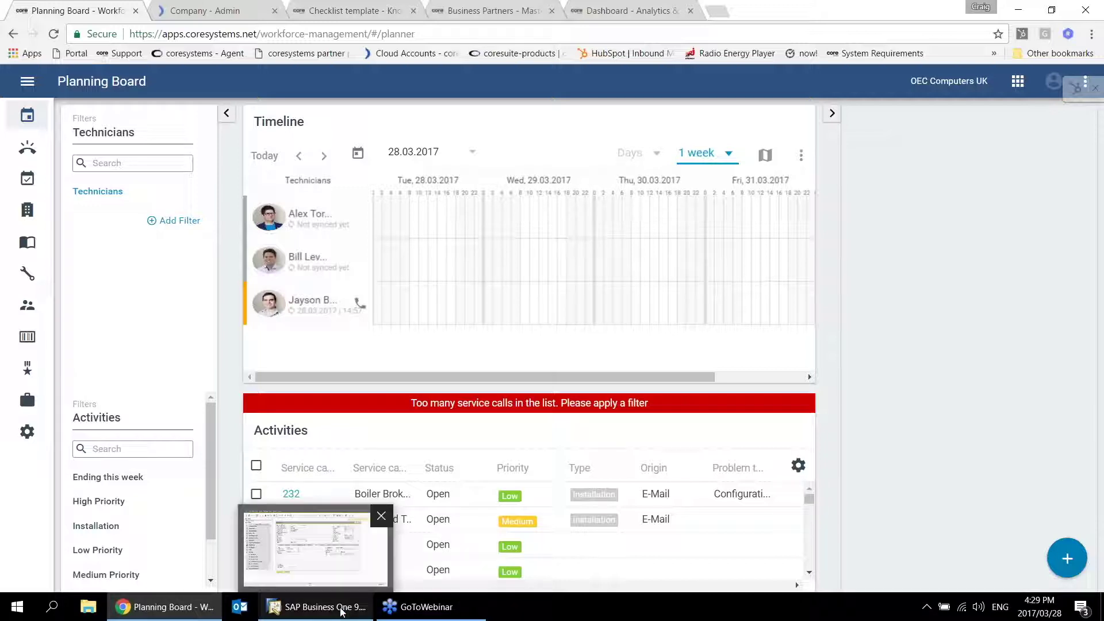
pyautogui.click(109, 525)
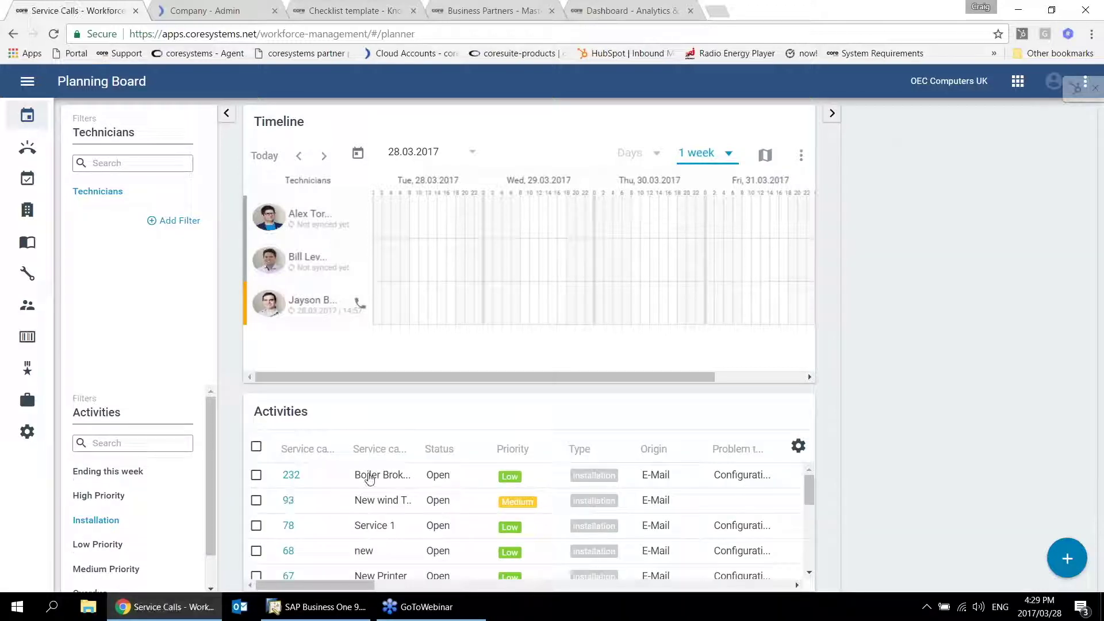
# Step: Select the Boiler Broken service call on the planning board and review its customer and contact person details
pyautogui.click(386, 476)
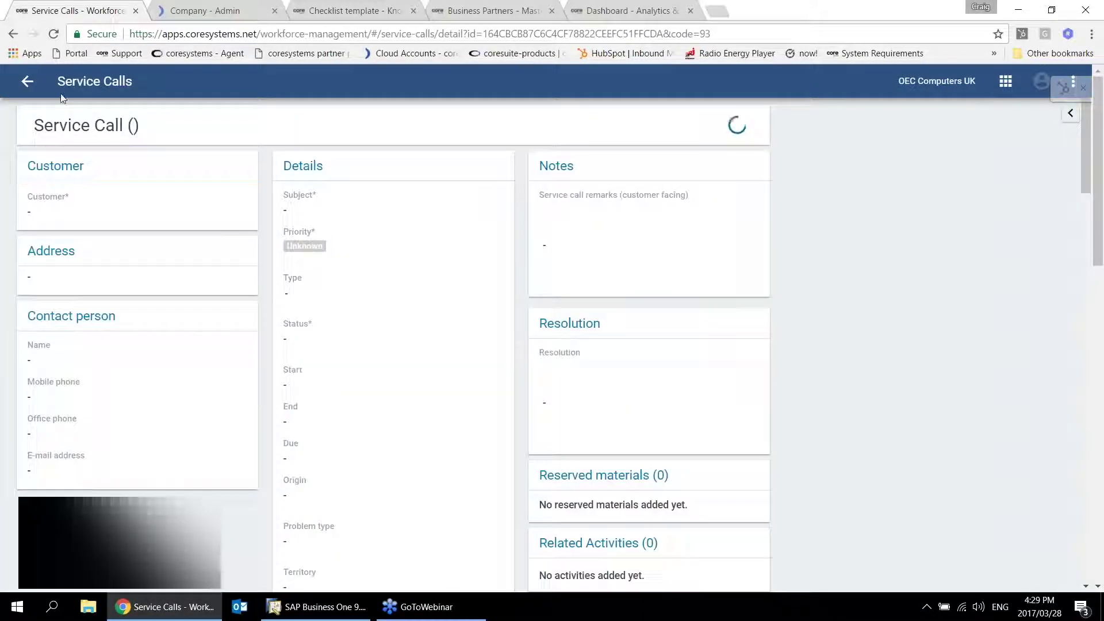
pyautogui.click(26, 83)
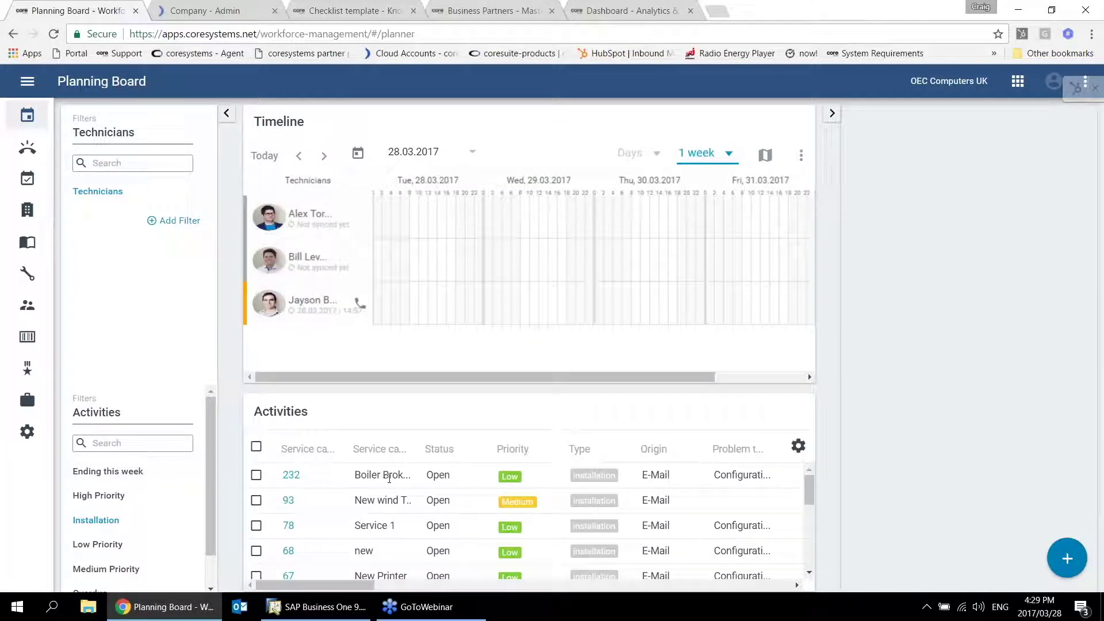
pyautogui.click(382, 476)
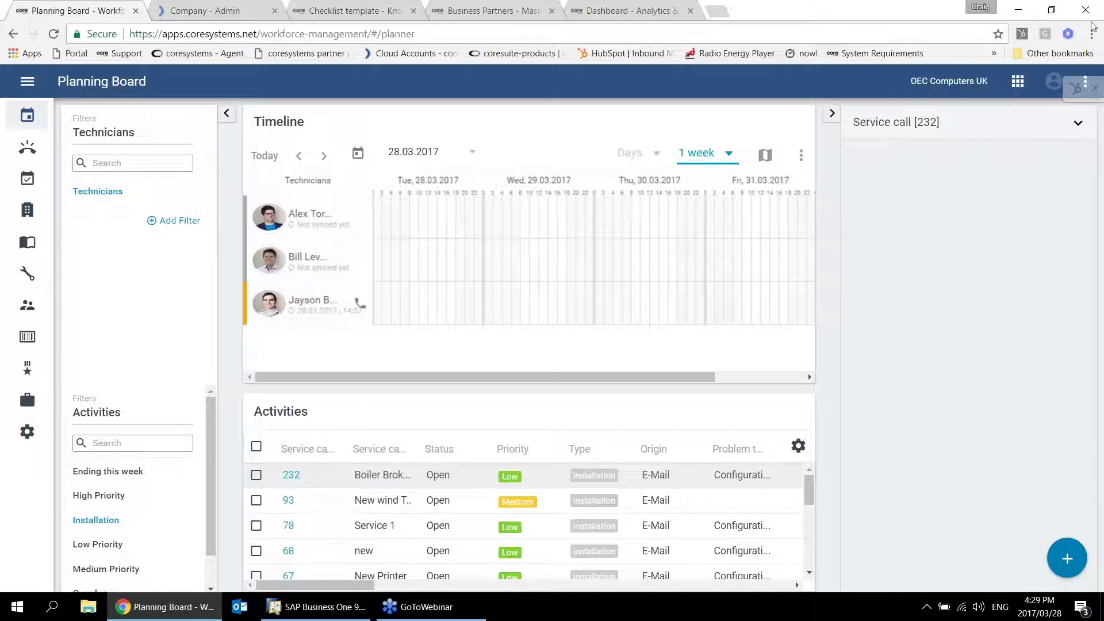
pyautogui.click(1076, 124)
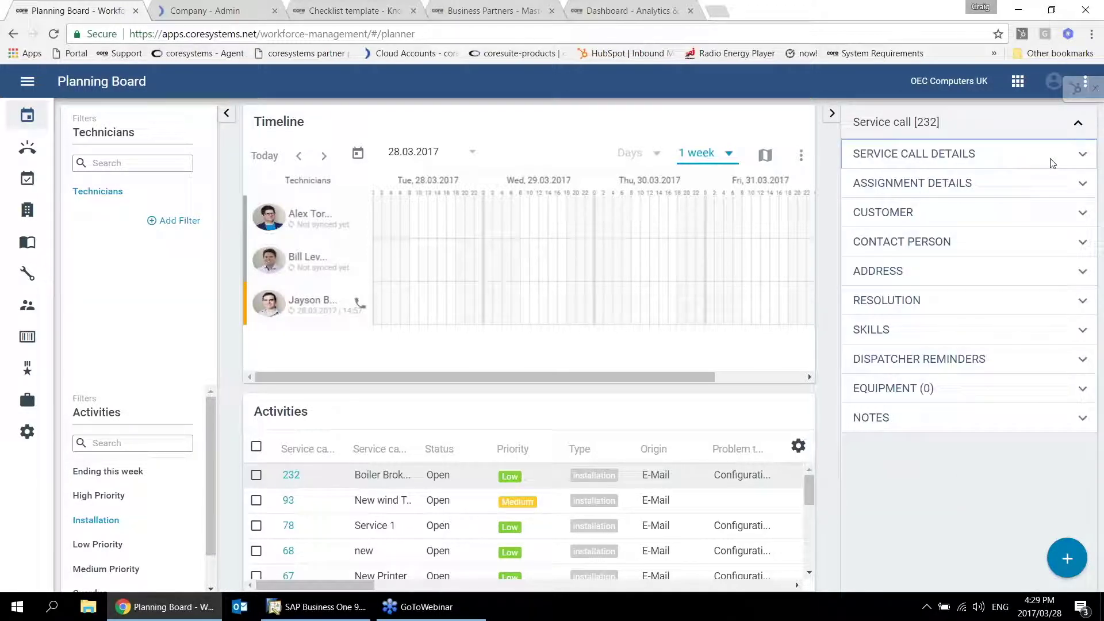
pyautogui.click(1083, 217)
pyautogui.click(1080, 312)
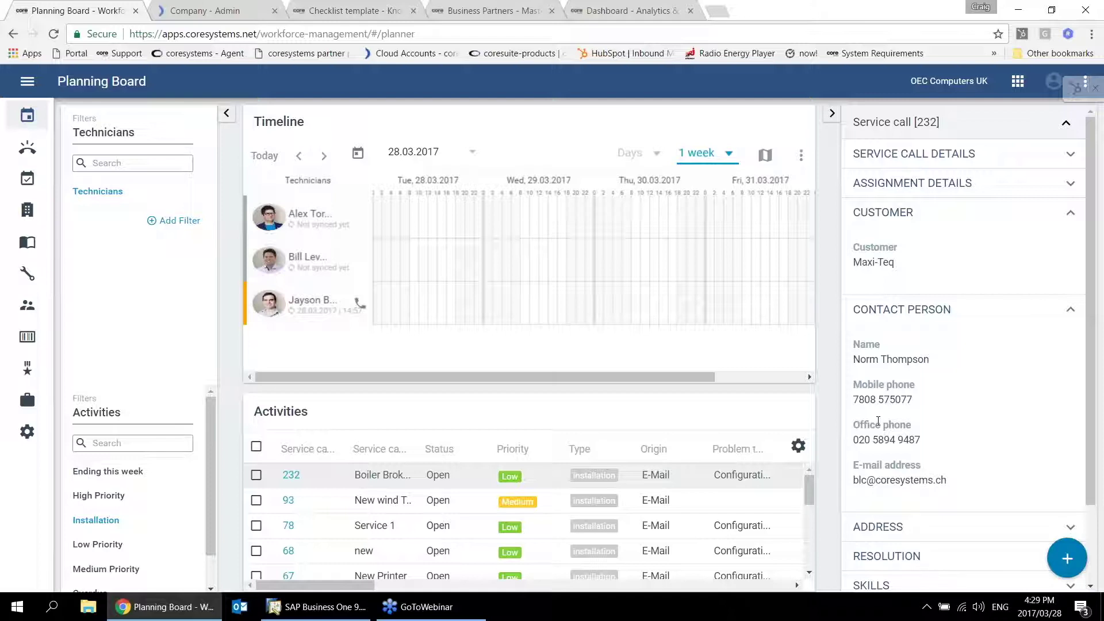
pyautogui.click(1072, 312)
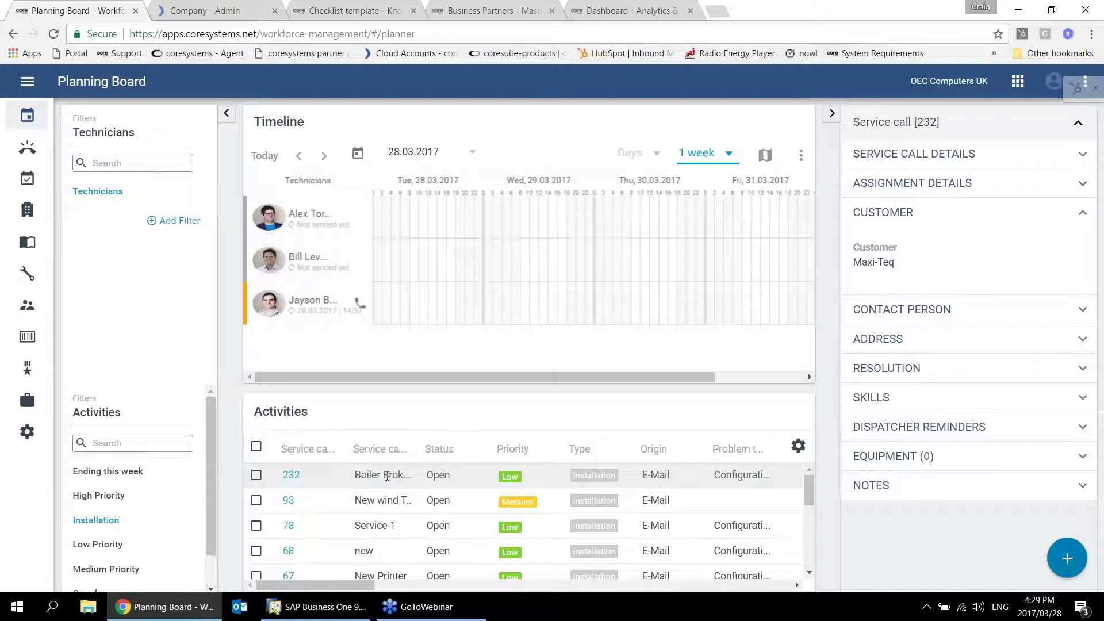
# Step: Assign Boiler Broken to the third technician on 28.03.2017 at 10:00, switch the timeline to one day, and extend the activity to 12:15
pyautogui.moveTo(387, 476)
pyautogui.mouseDown()
pyautogui.moveTo(397, 315)
pyautogui.moveTo(421, 308)
pyautogui.mouseUp()
pyautogui.click(632, 153)
pyautogui.click(637, 156)
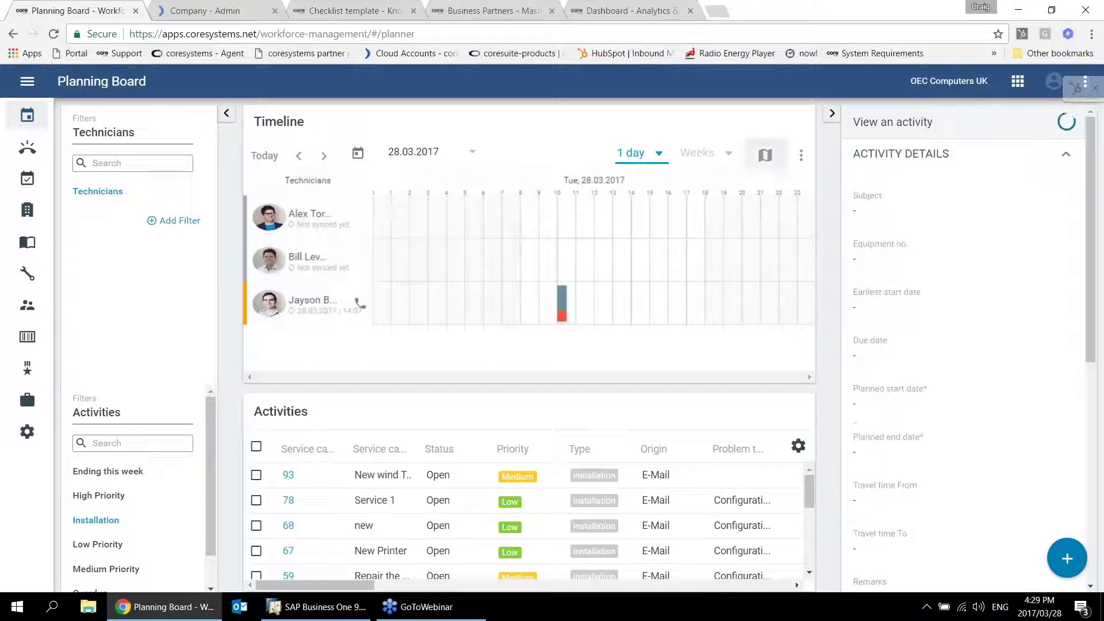
pyautogui.moveTo(569, 310)
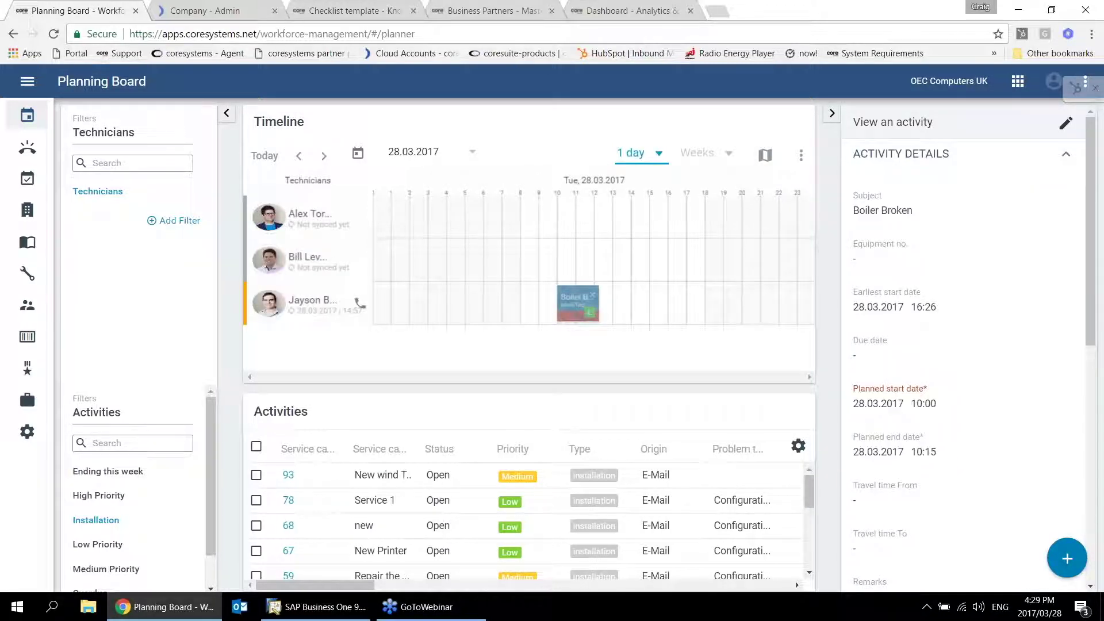
pyautogui.click(595, 311)
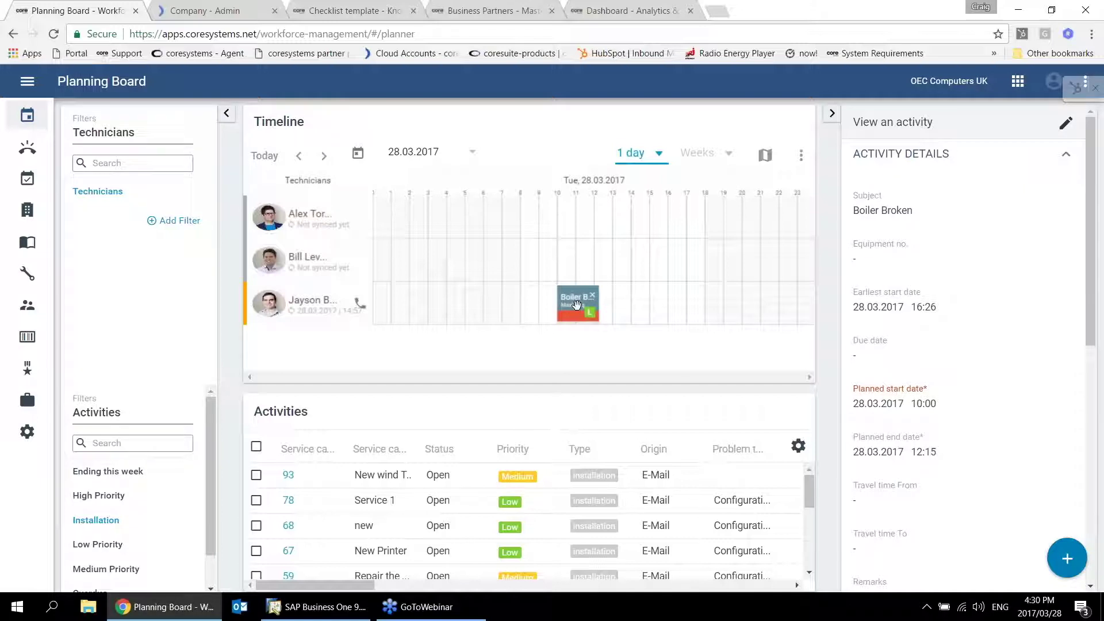
# Step: Check the Boiler Broken assignment's summary and release the assignment to the technician
pyautogui.click(576, 305)
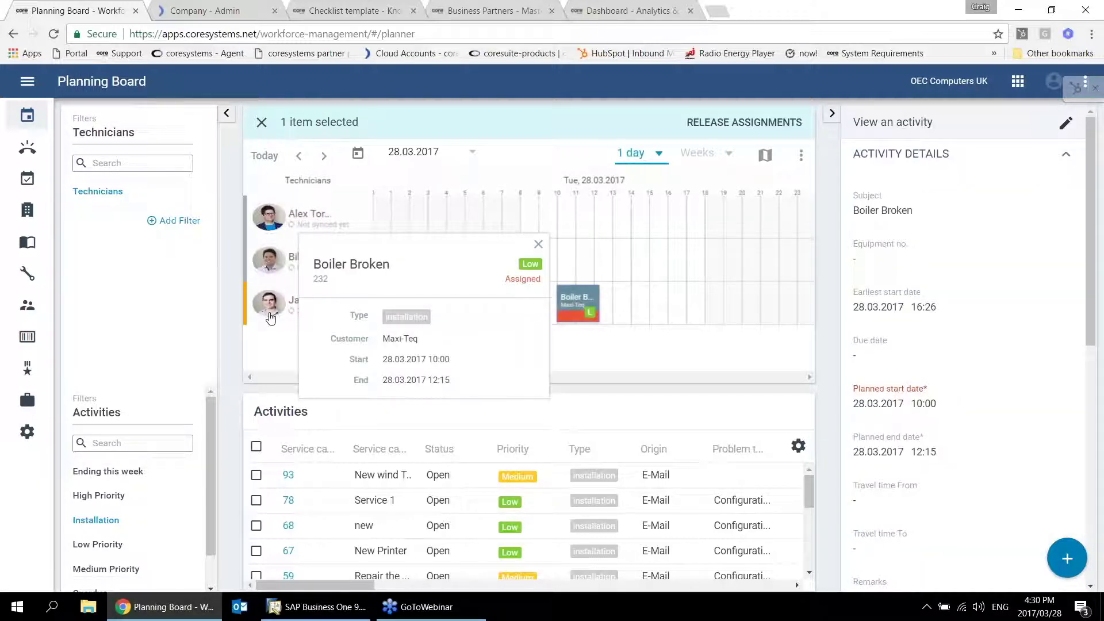
pyautogui.click(532, 248)
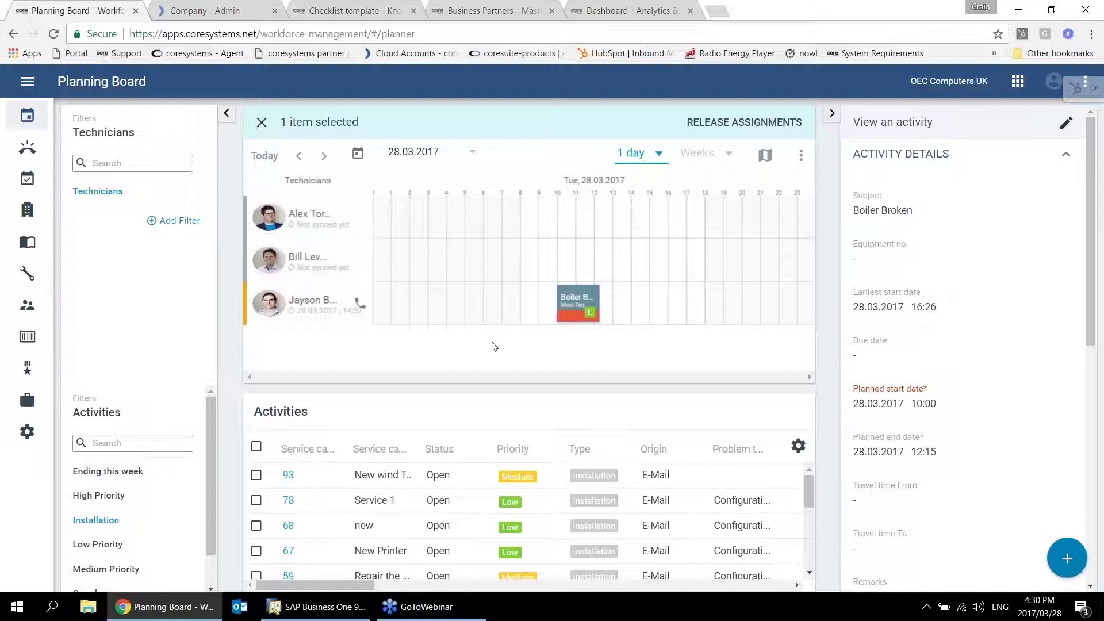
pyautogui.click(742, 121)
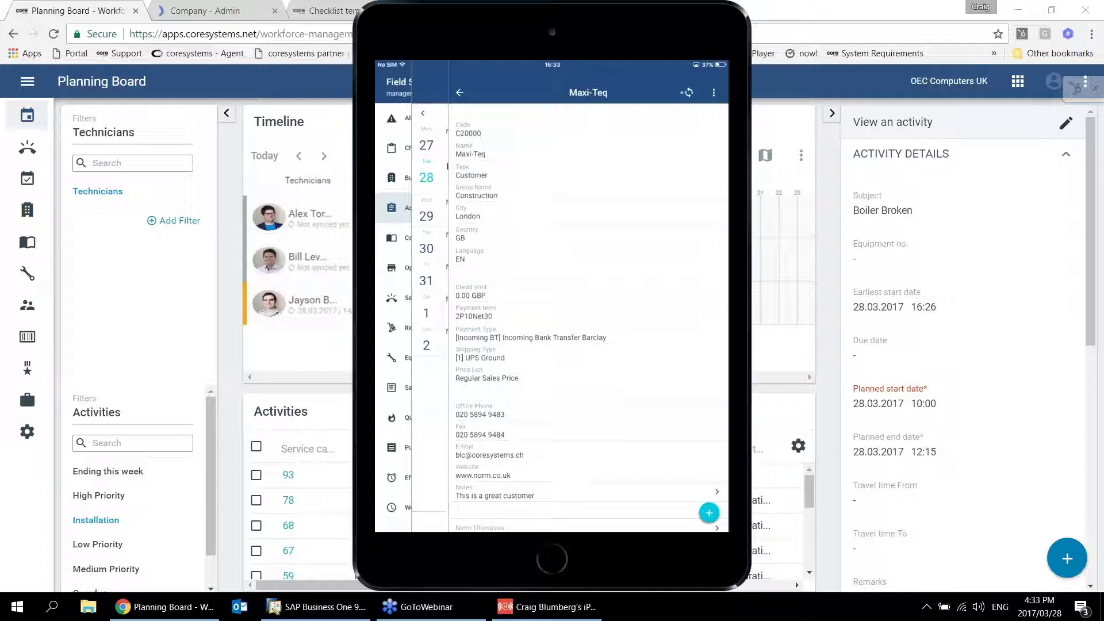
# Step: Examine the Maxi-Teq customer record in the mobile field service app, from payment data through addresses to the related record lists
pyautogui.scroll(-5, 590, 317)
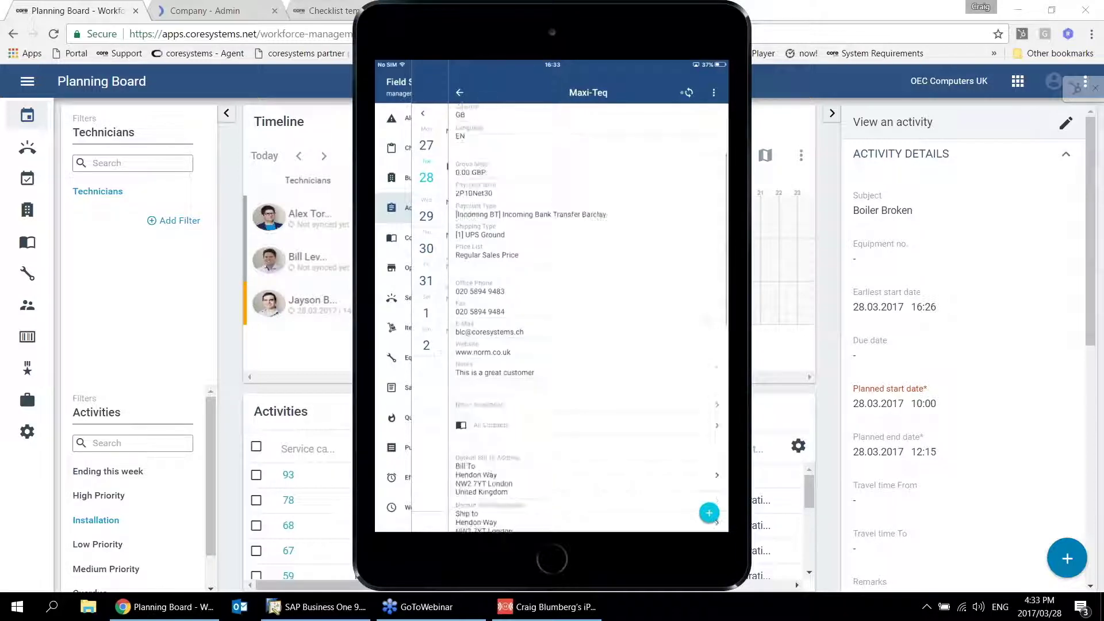
pyautogui.scroll(-5, 590, 317)
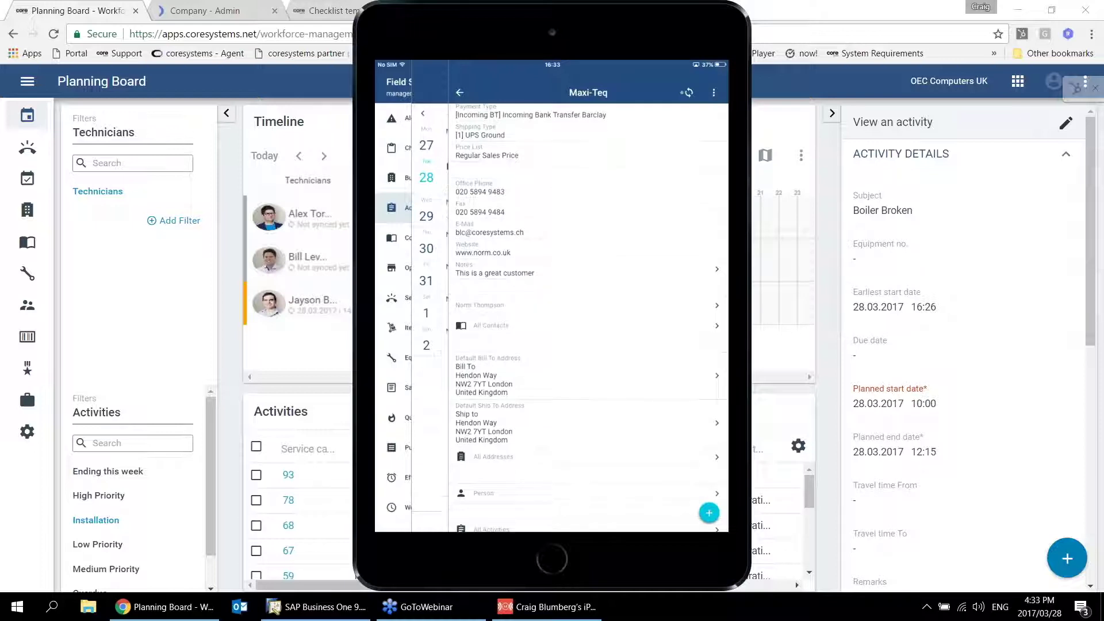
pyautogui.scroll(-8, 589, 317)
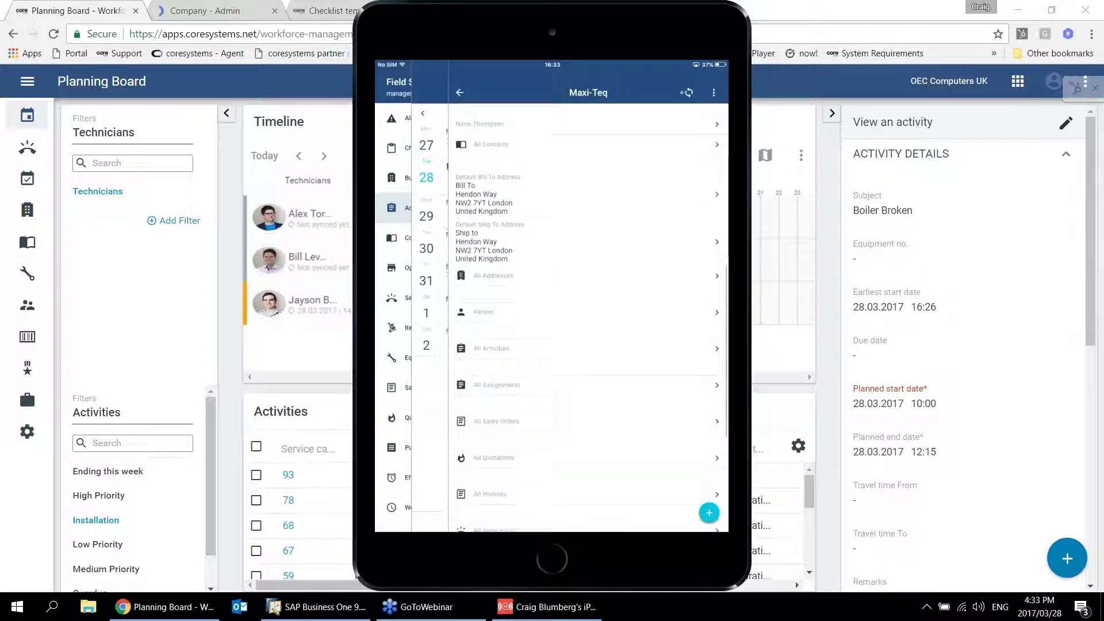
# Step: Look through the Maxi-Teq record's related lists and open all of the customer's service calls
pyautogui.scroll(-1, 590, 317)
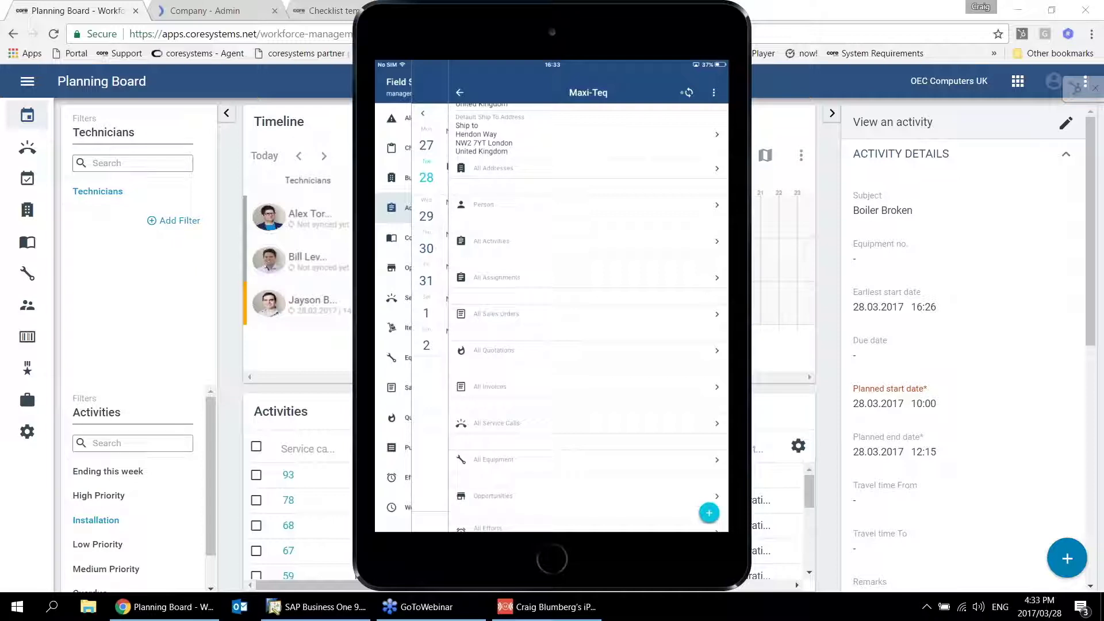
pyautogui.scroll(-1, 590, 317)
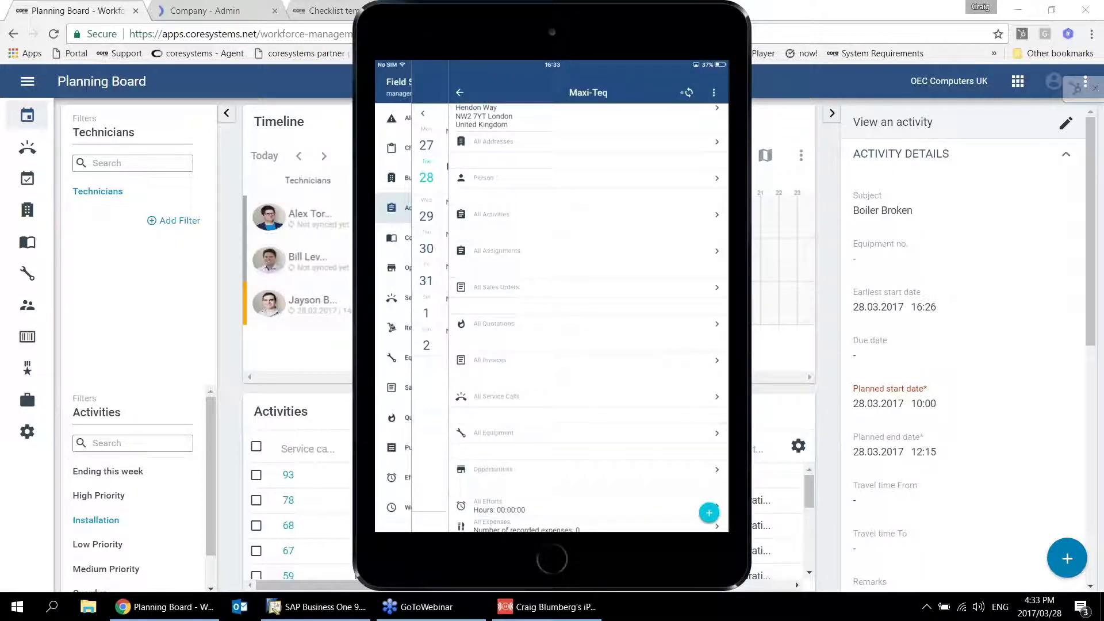
pyautogui.click(716, 398)
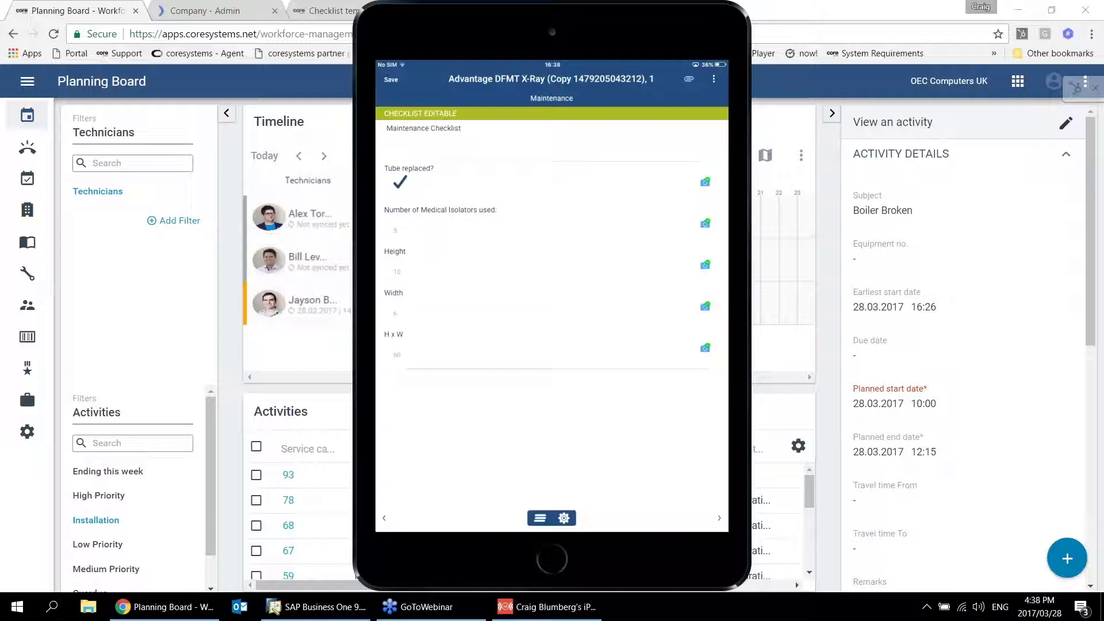
# Step: Close out work on the X-ray maintenance checklist and synchronize the finished Boiler Broken assignment from the mobile app
pyautogui.click(694, 84)
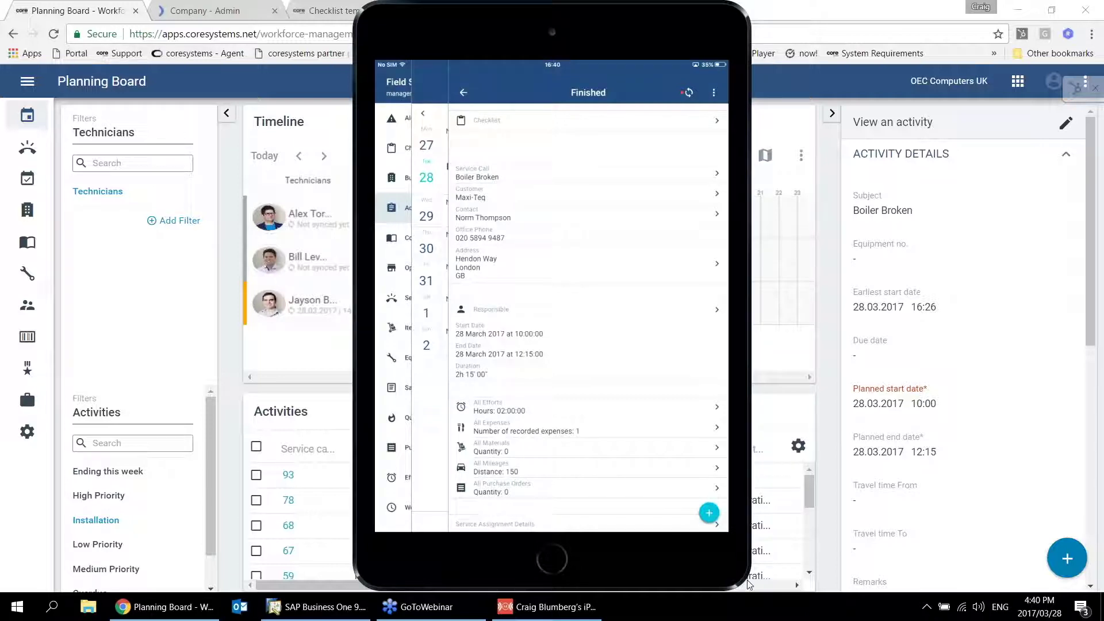
pyautogui.moveTo(595, 606)
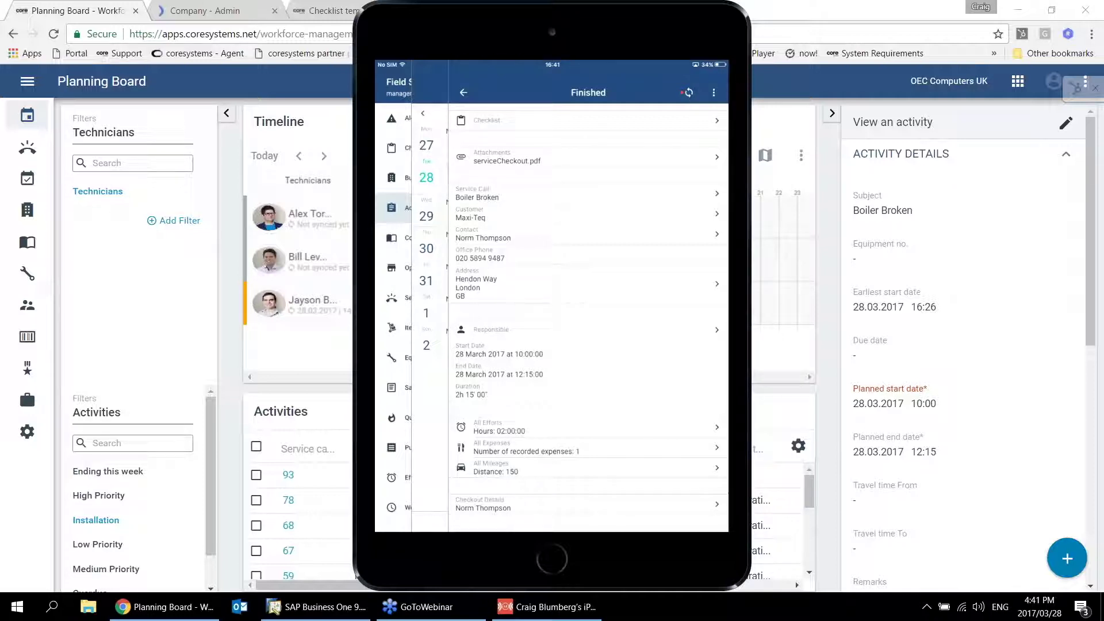
pyautogui.click(688, 93)
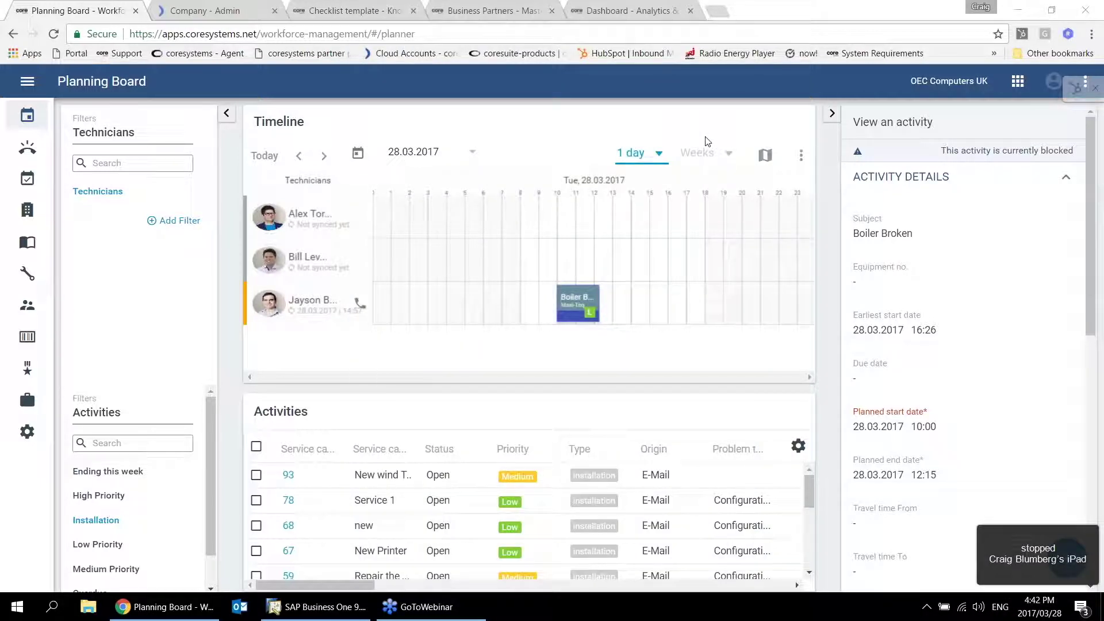
# Step: Open the Boiler Broken activity details from the planning board and review the attached serviceCheckout PDF
pyautogui.doubleClick(573, 315)
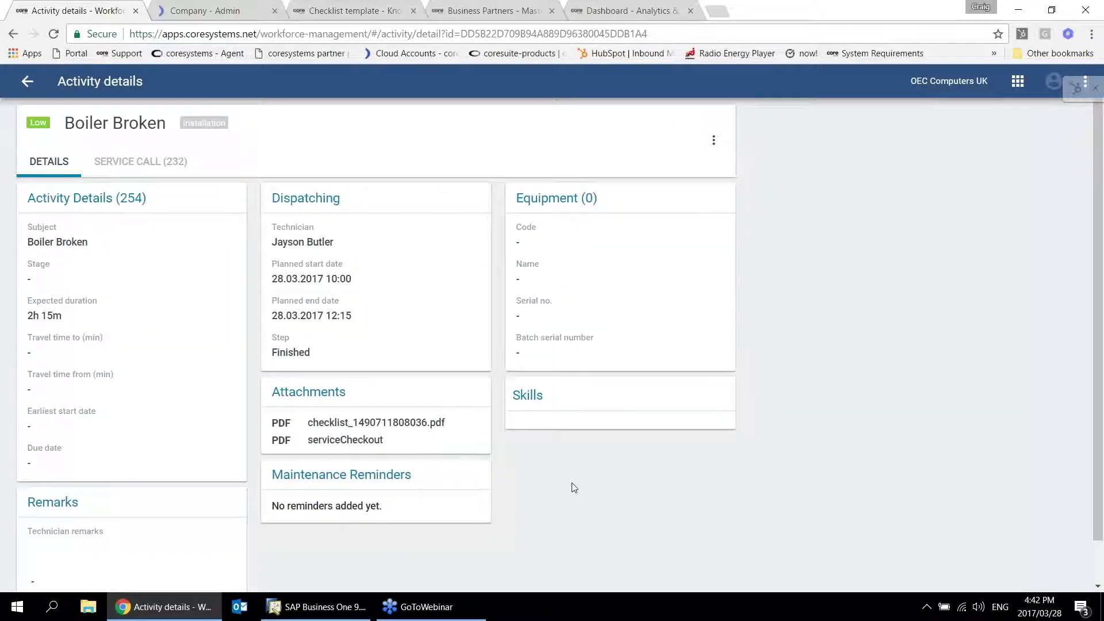
pyautogui.click(350, 442)
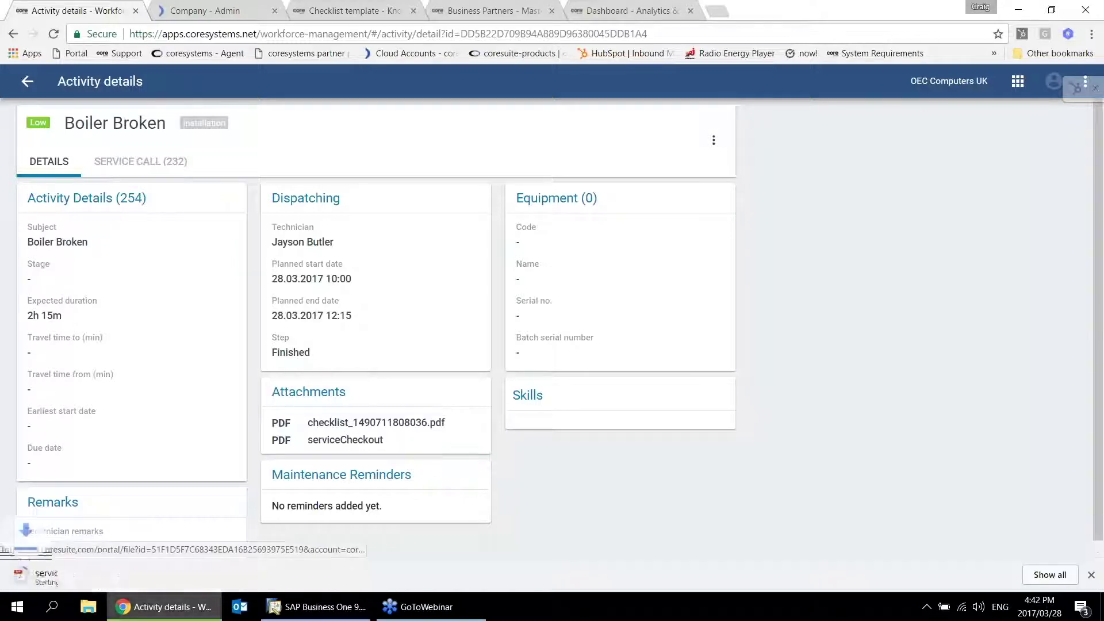
pyautogui.click(74, 576)
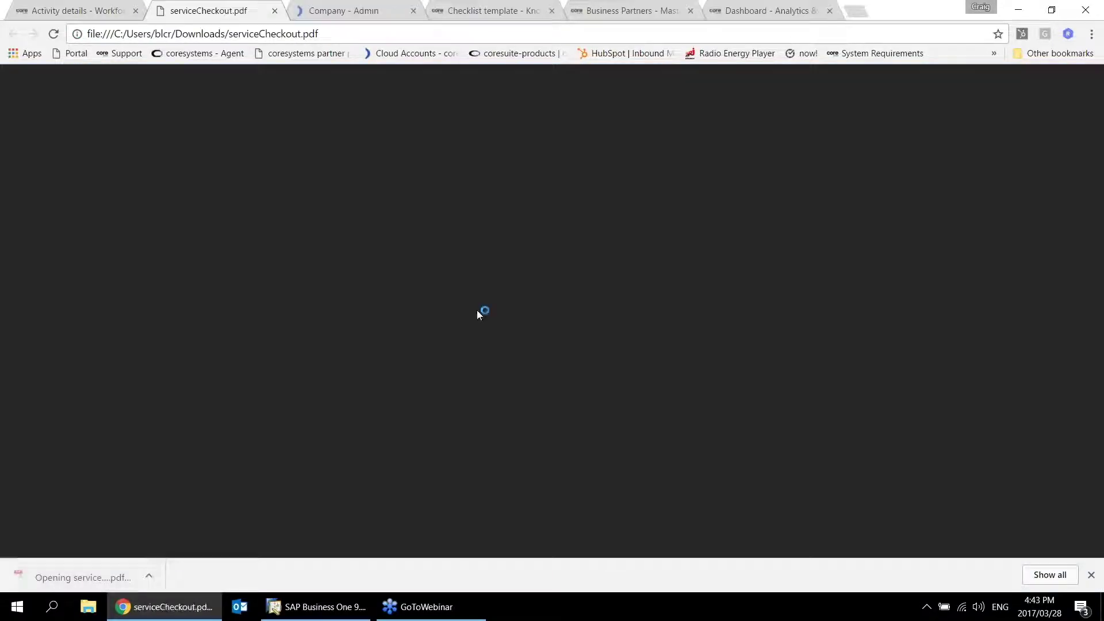
pyautogui.scroll(-5, 499, 262)
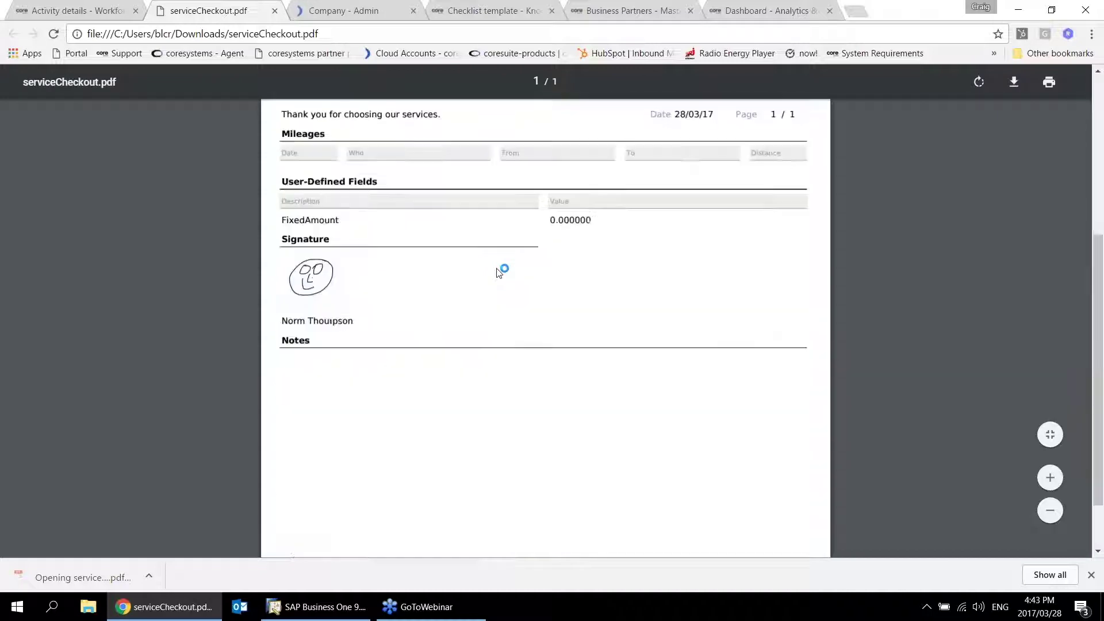
pyautogui.scroll(5, 477, 323)
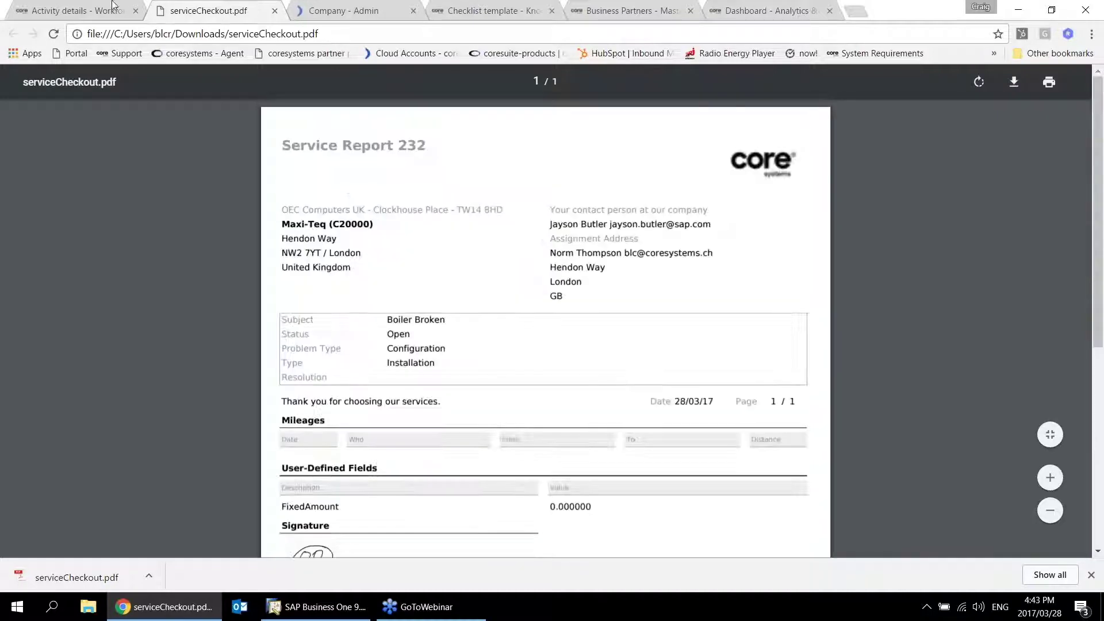
# Step: Return to the activity details, open the attached checklist PDF, and review its maintenance entries and summary page
pyautogui.click(75, 10)
pyautogui.click(376, 421)
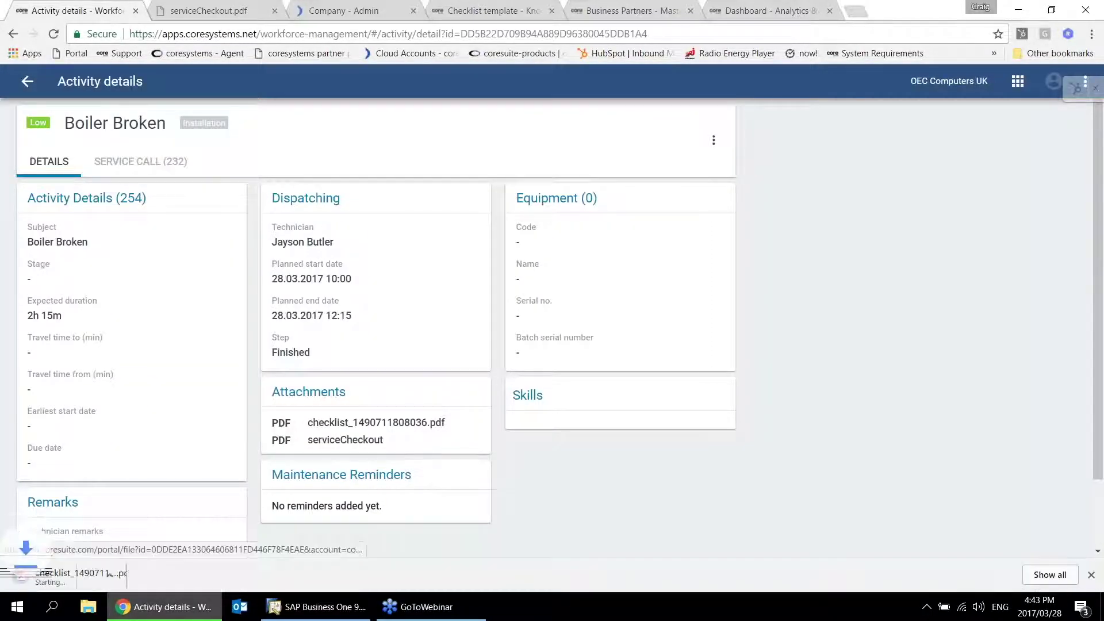
pyautogui.click(73, 575)
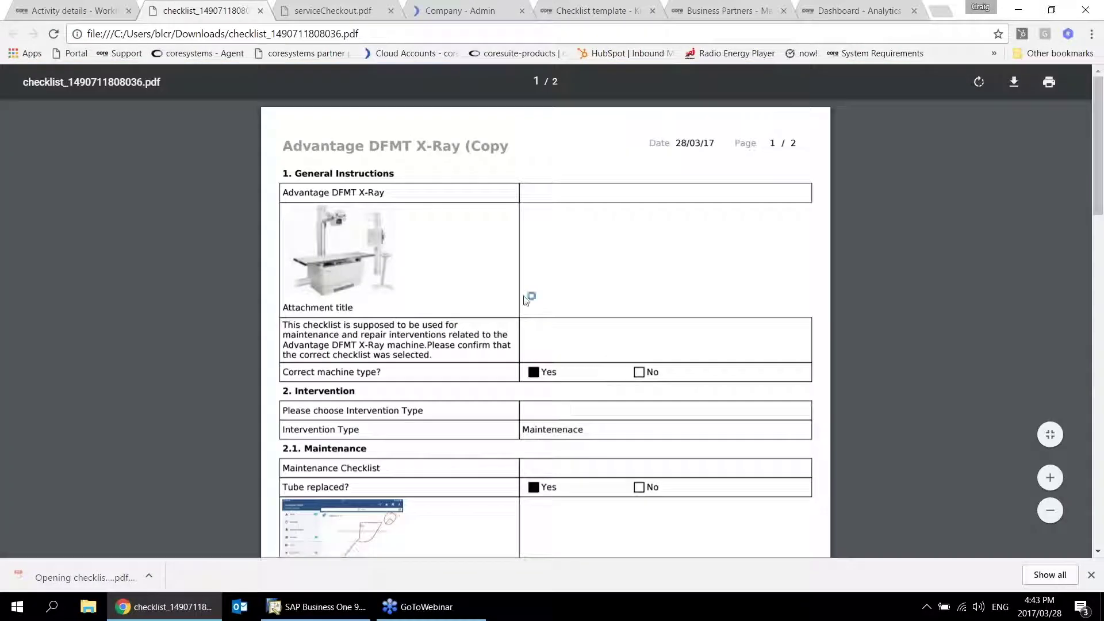
pyautogui.scroll(-4, 381, 415)
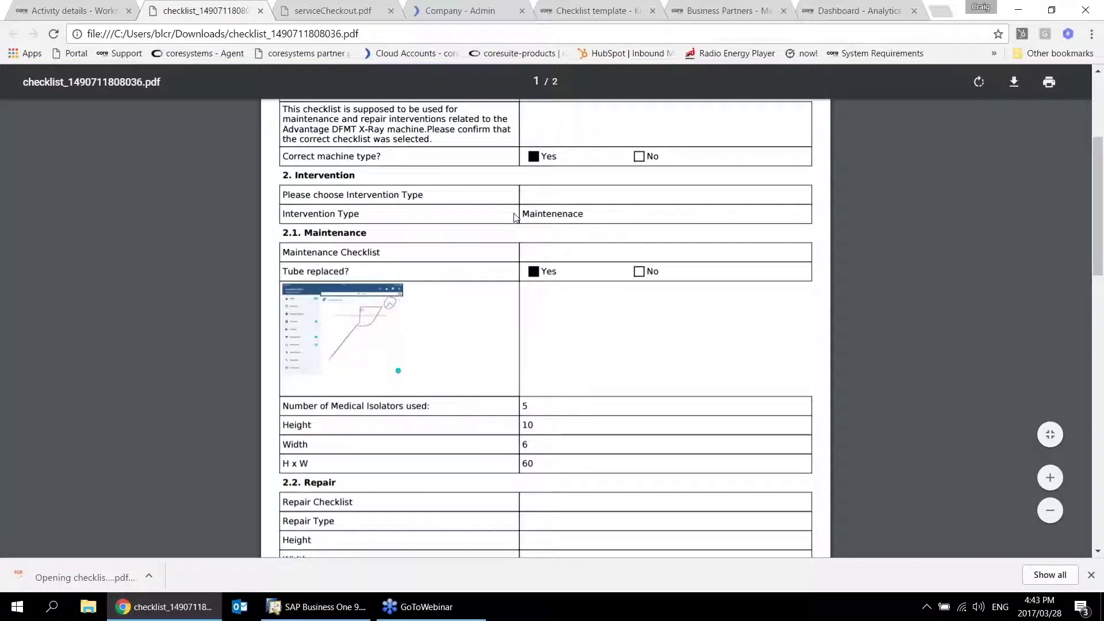
pyautogui.scroll(1, 517, 218)
pyautogui.scroll(-1, 525, 392)
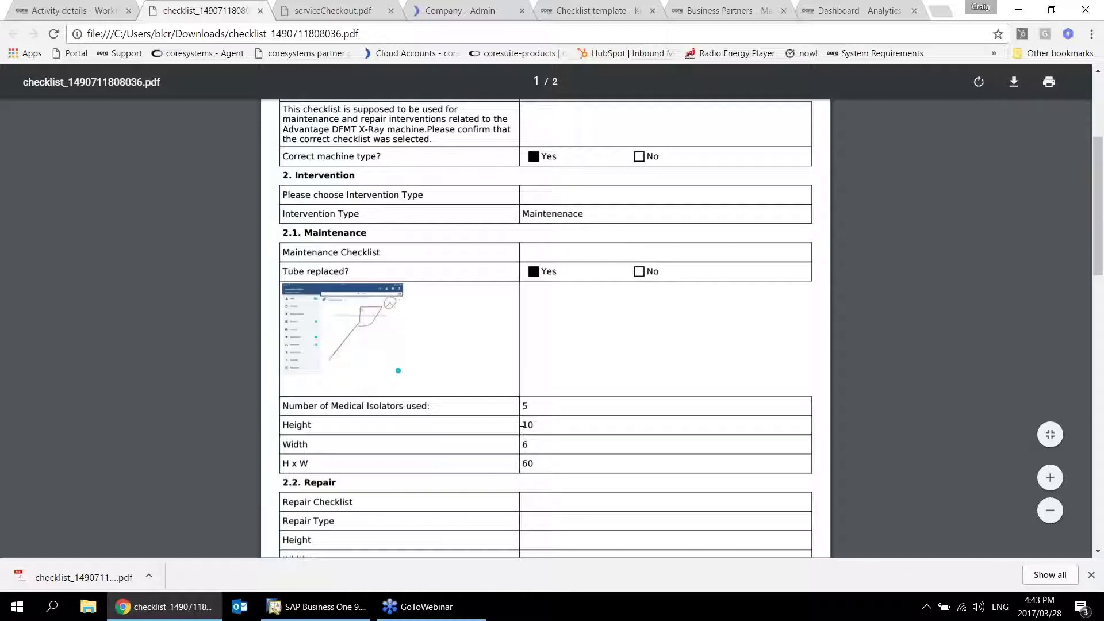
pyautogui.scroll(-8, 539, 486)
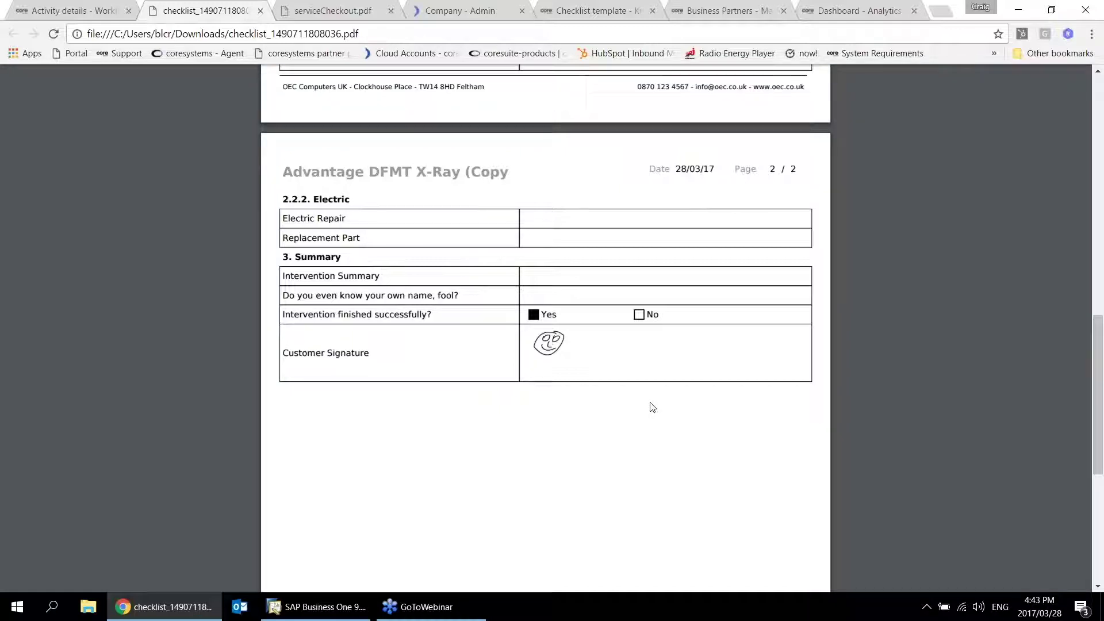
# Step: Switch to SAP Business One and check the Boiler Broken service call's attachments and linked activity
pyautogui.click(326, 608)
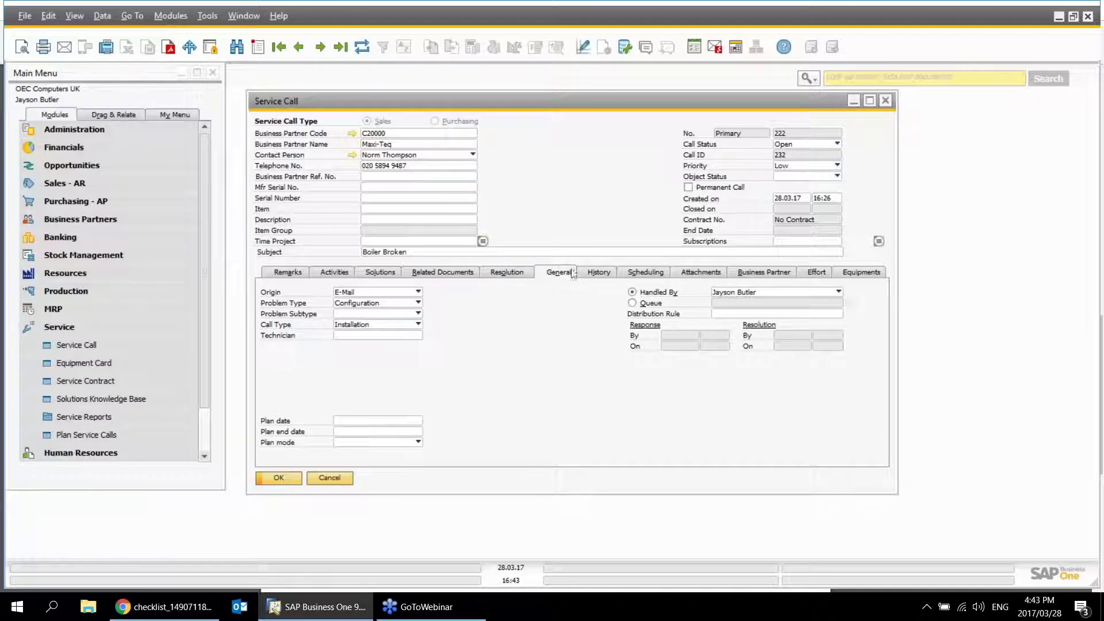
pyautogui.click(697, 273)
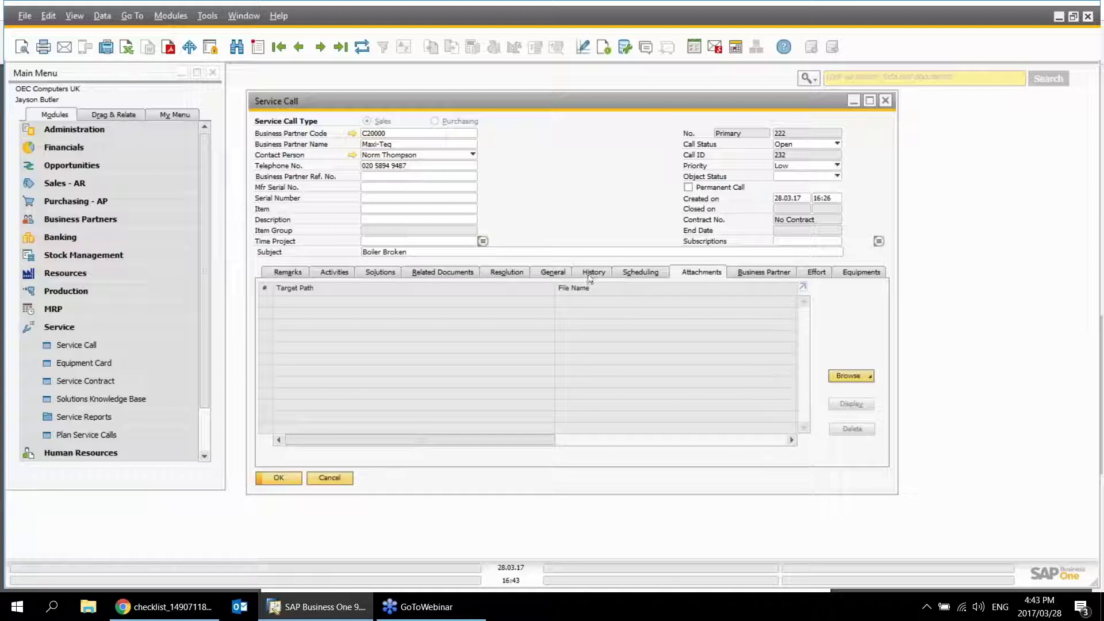
pyautogui.click(332, 273)
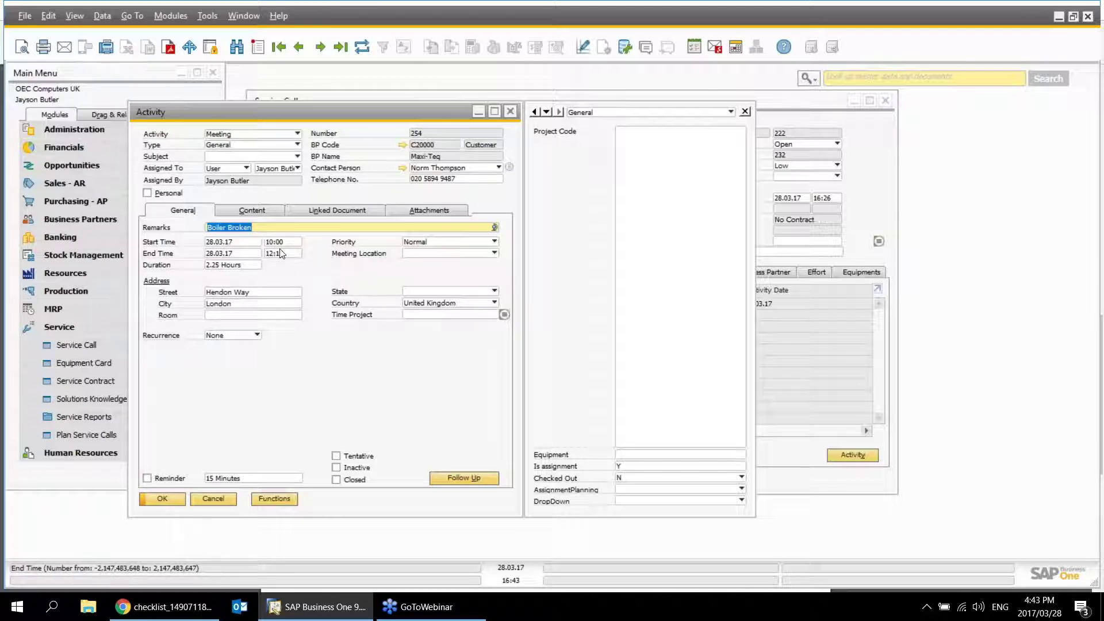
# Step: Open the service call's recorded effort in Time Recording and review its expenses, expense attachments and materials
pyautogui.click(845, 268)
pyautogui.click(828, 271)
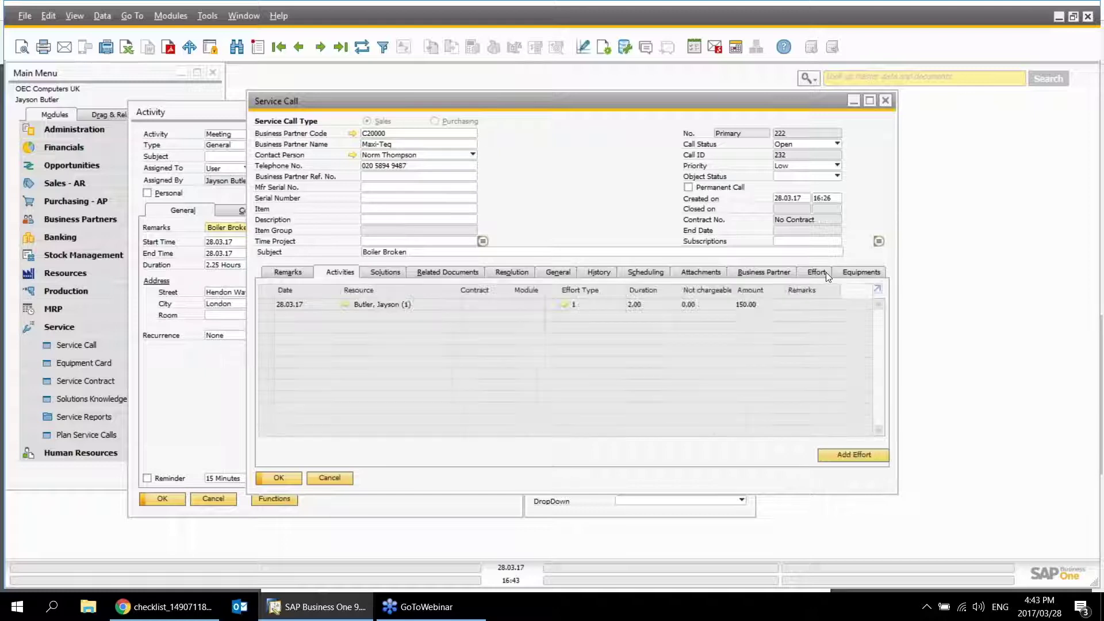
pyautogui.doubleClick(264, 306)
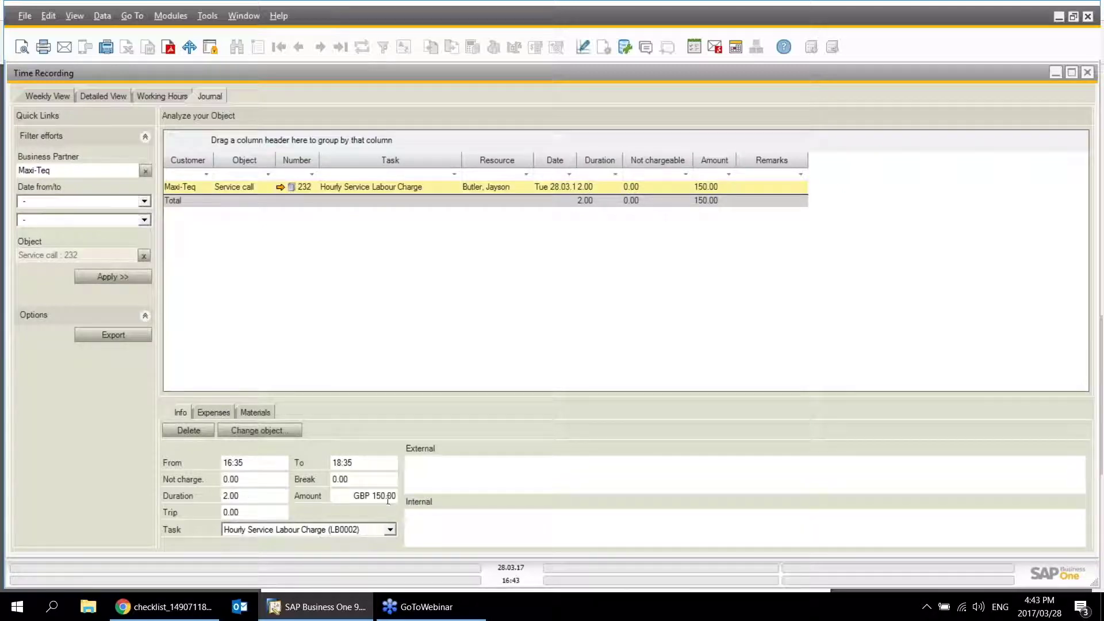
pyautogui.click(218, 412)
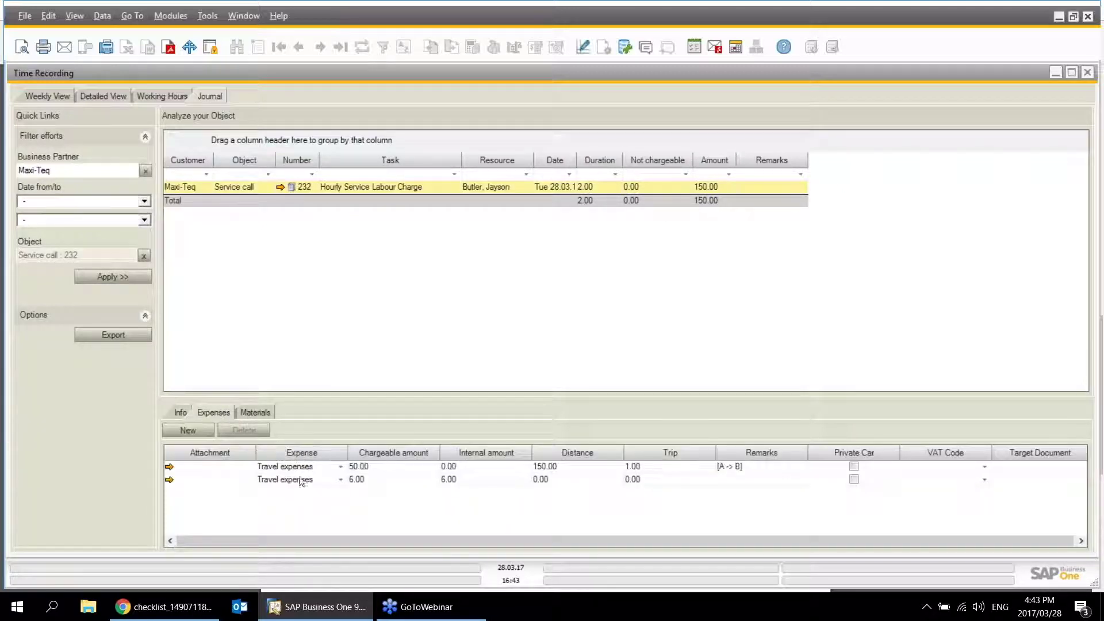
pyautogui.click(167, 481)
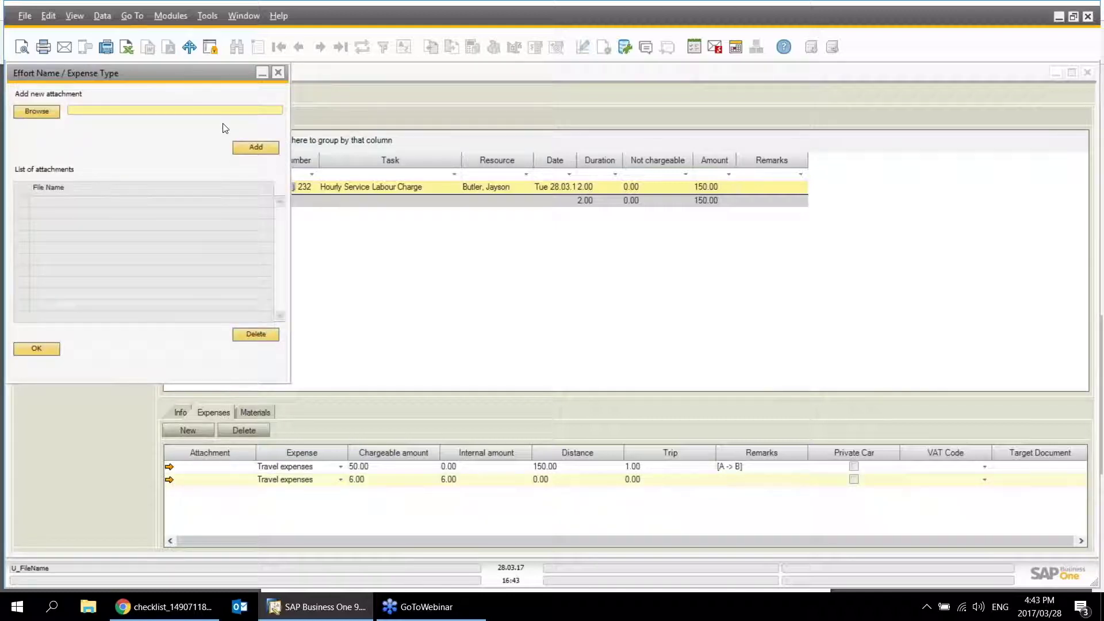
pyautogui.click(278, 73)
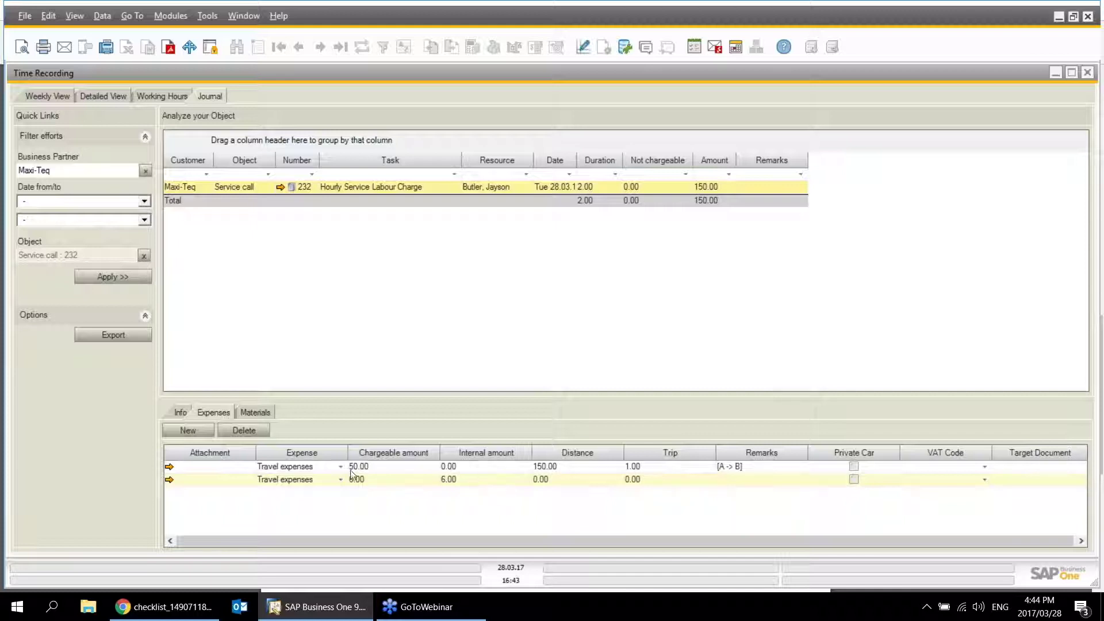
pyautogui.click(256, 411)
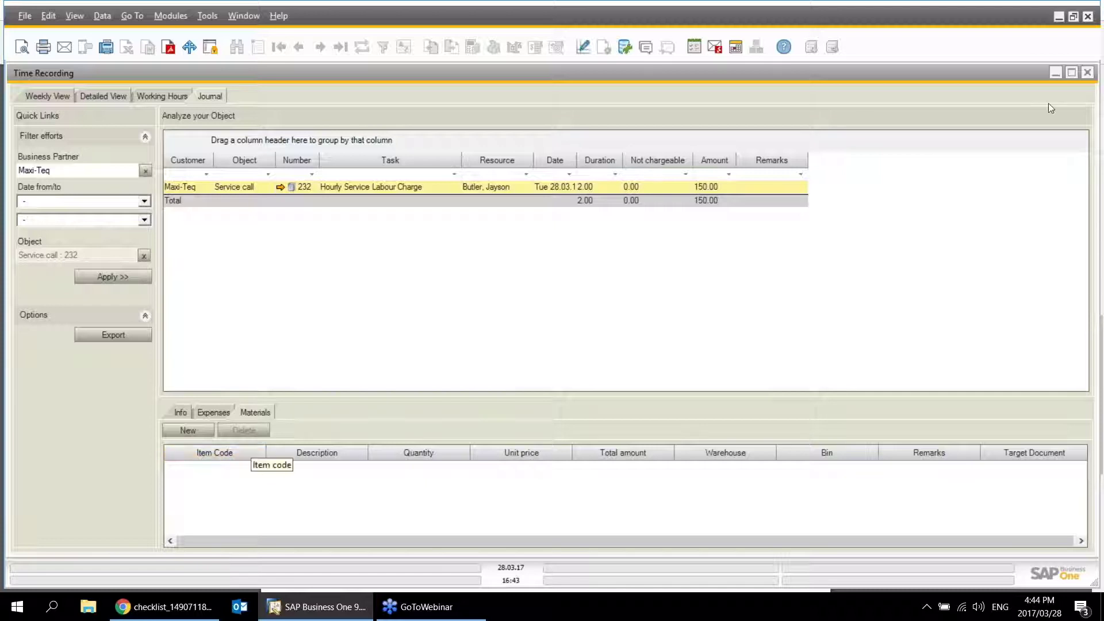
pyautogui.click(1014, 83)
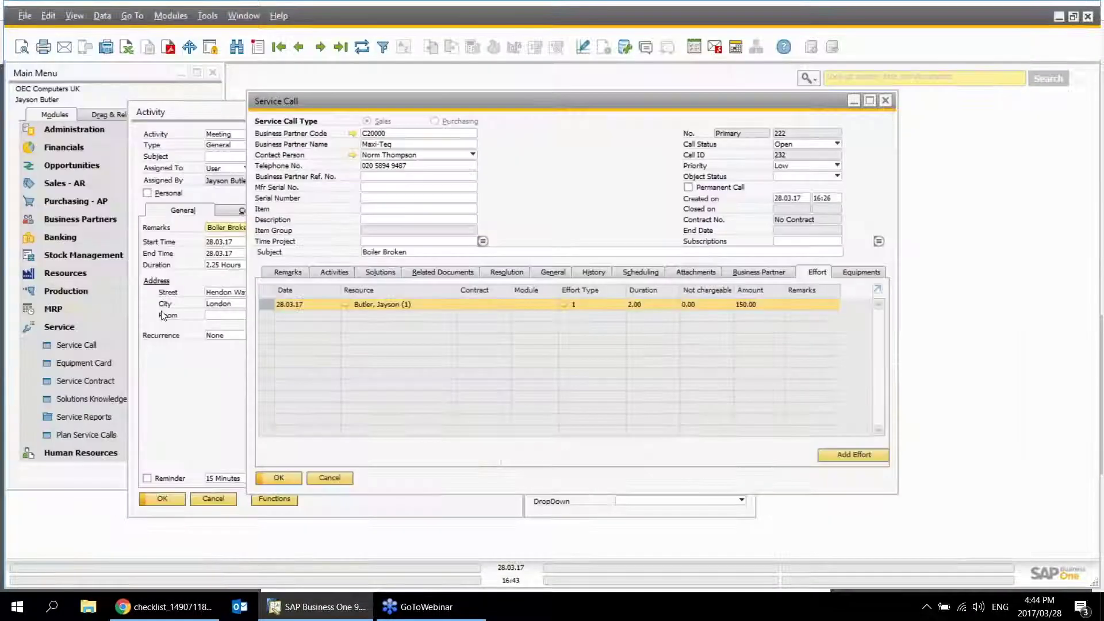
# Step: Open the sales Expenses/efforts approval and list the efforts recorded for Service Calls
pyautogui.click(90, 181)
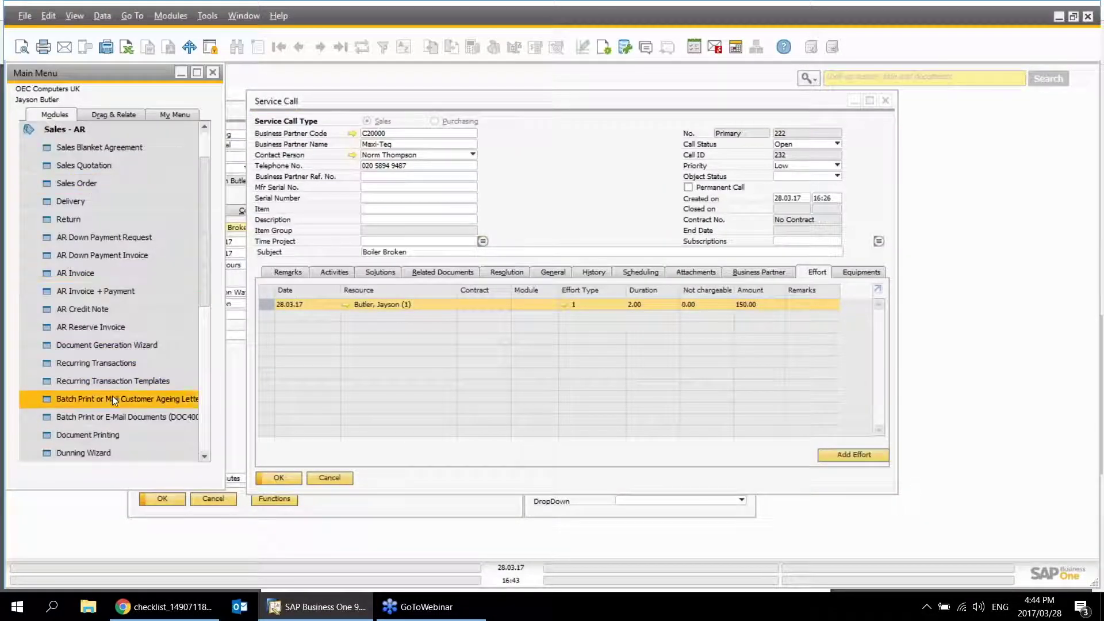
pyautogui.scroll(-3, 112, 396)
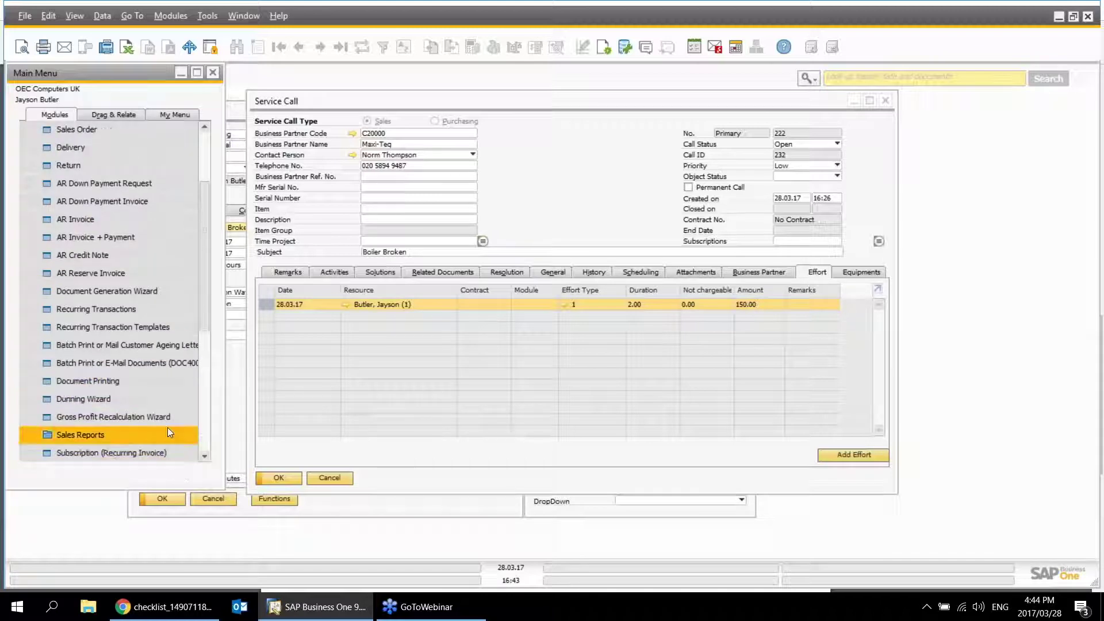
pyautogui.scroll(-2, 167, 402)
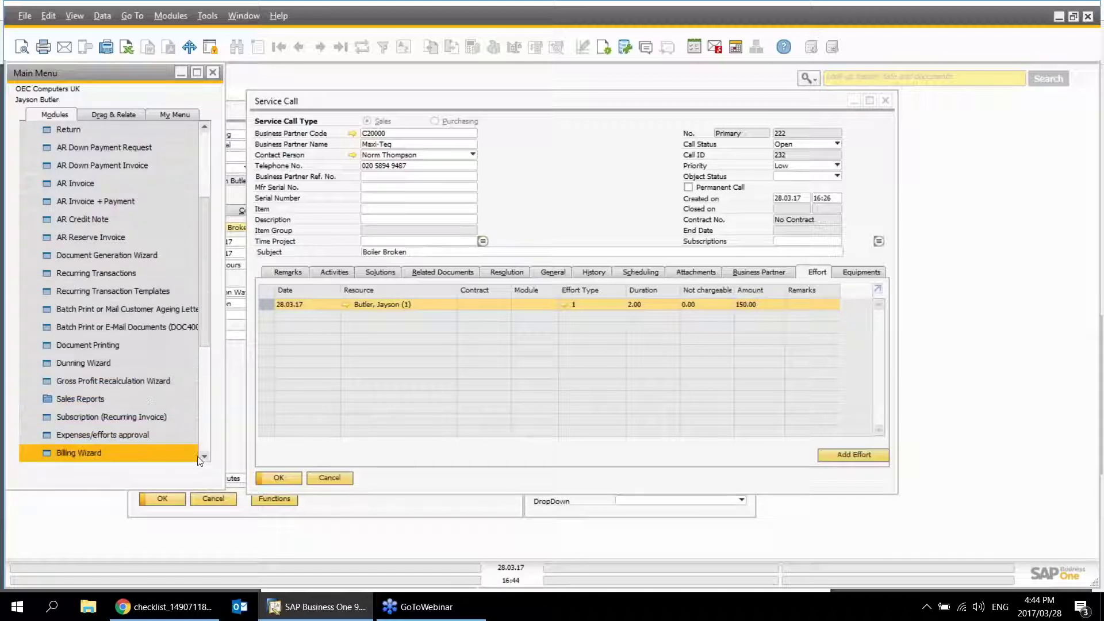
pyautogui.click(138, 440)
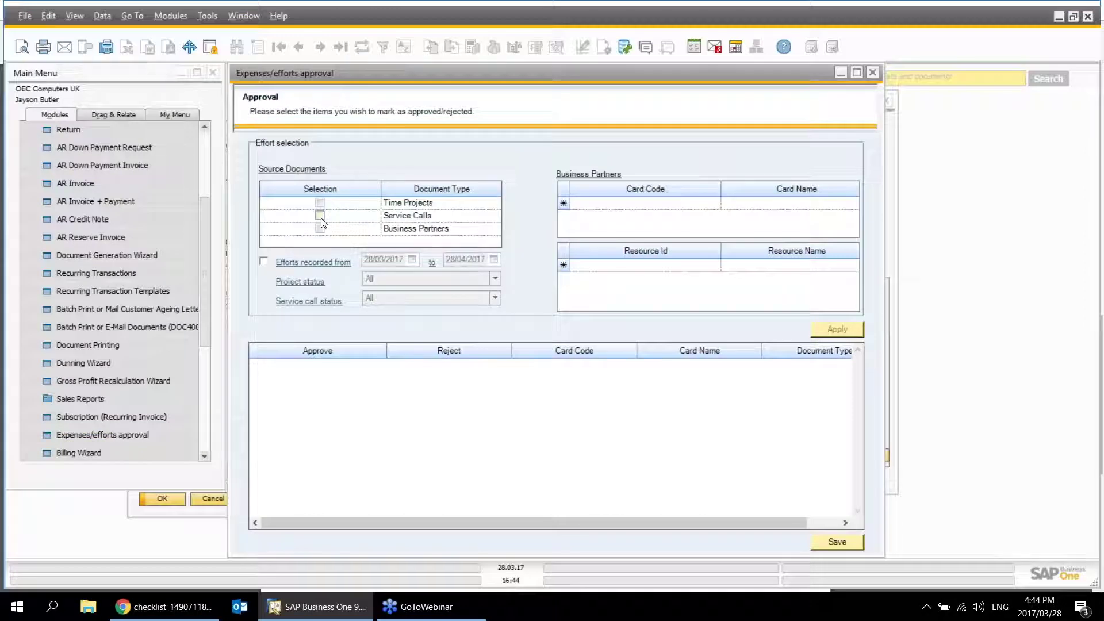
pyautogui.click(320, 215)
pyautogui.click(836, 330)
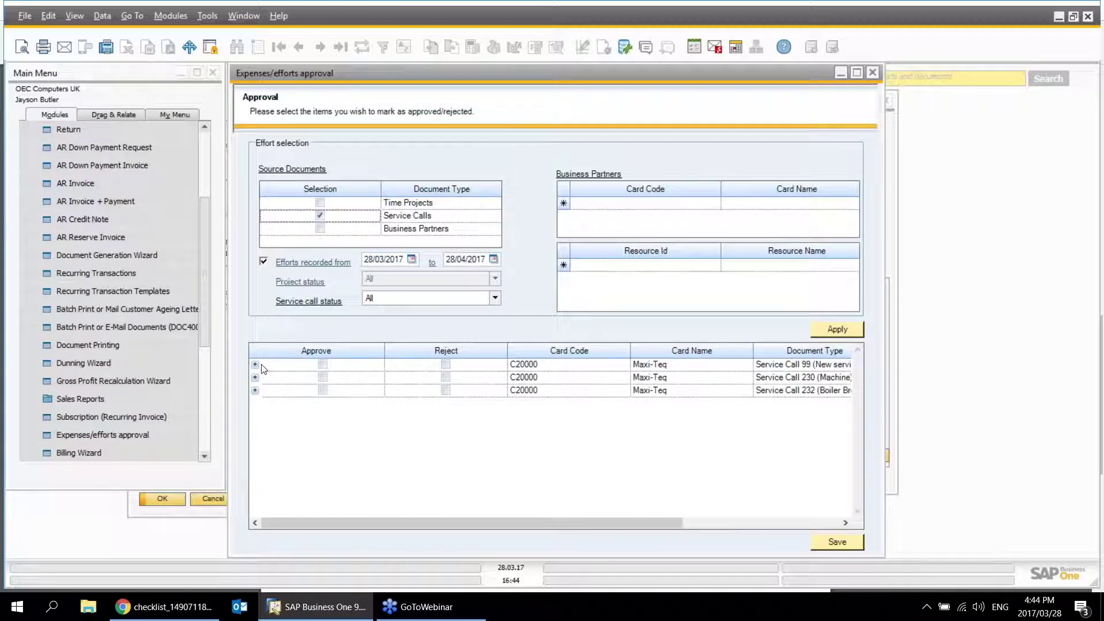
# Step: Expand the Boiler Broken service call, approve its effort and travel expenses, and save the approval
pyautogui.click(256, 391)
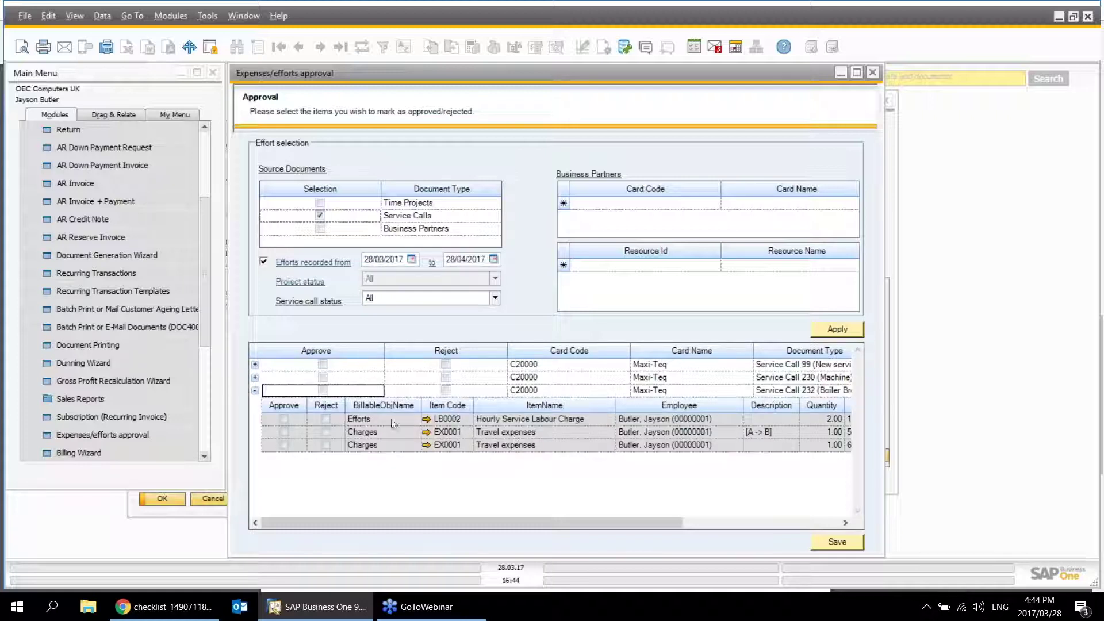
pyautogui.click(322, 391)
pyautogui.click(829, 543)
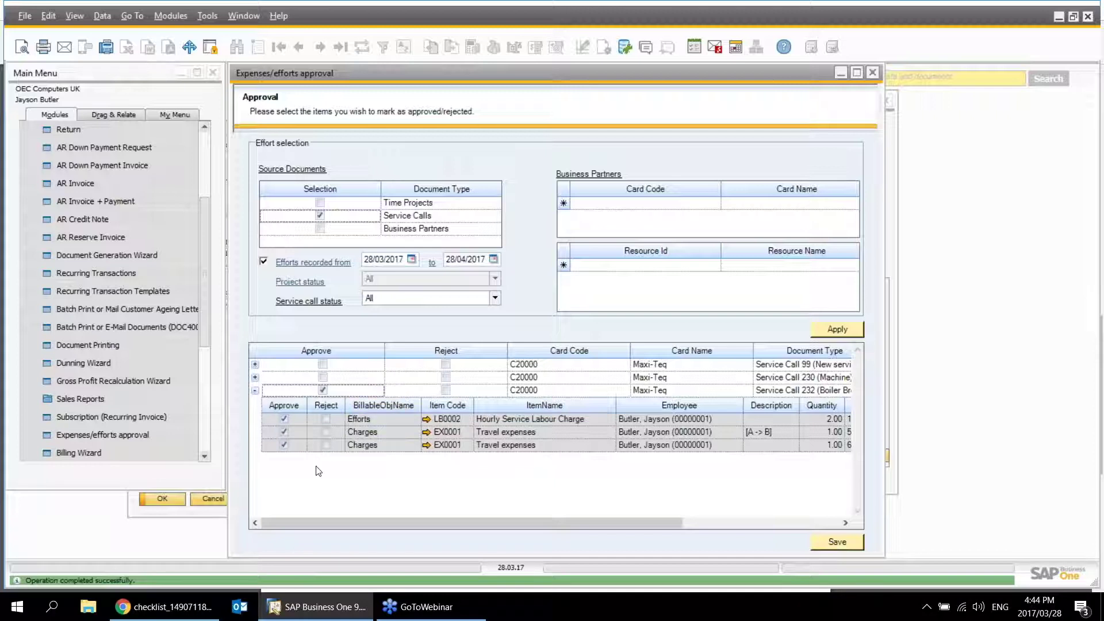
# Step: Open the Billing Wizard and list the Service Call efforts recorded from 28.03.17 to 28.04.17
pyautogui.click(98, 452)
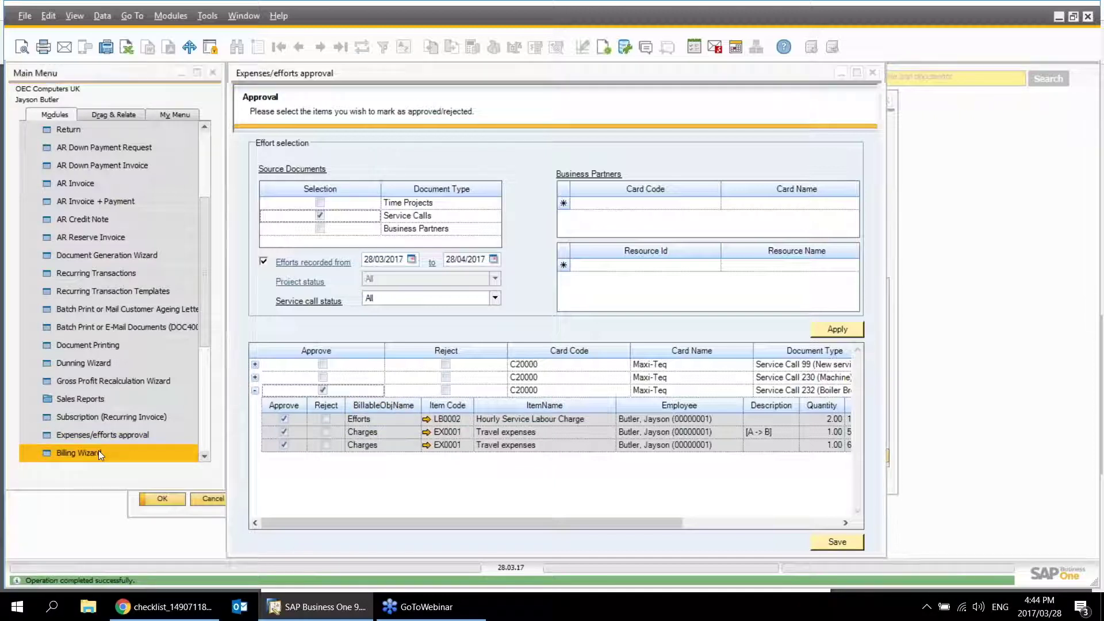
pyautogui.click(852, 539)
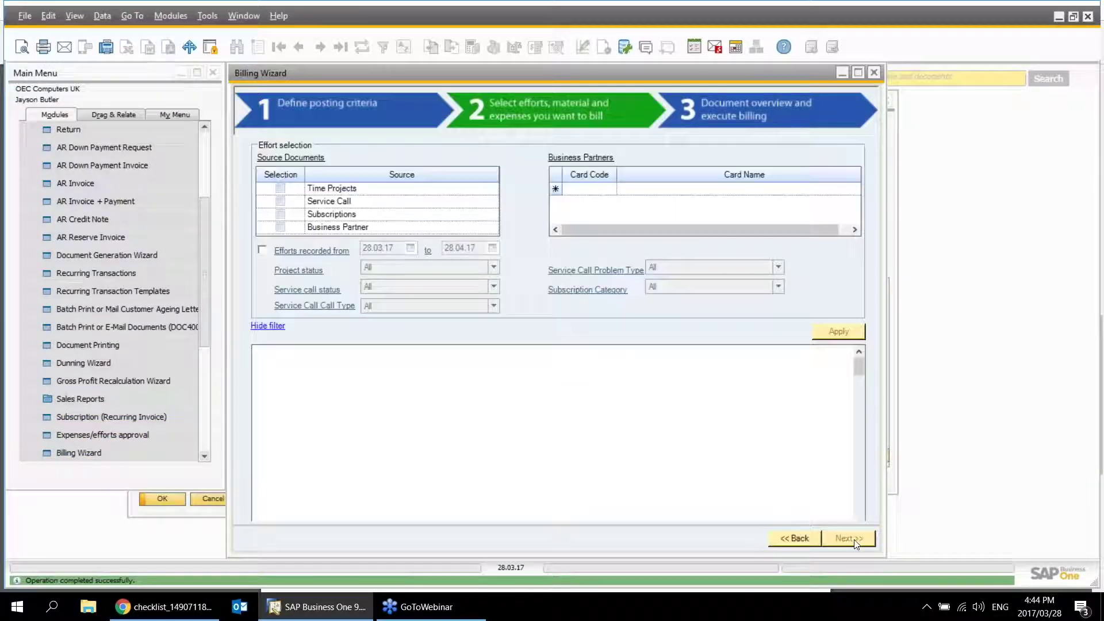
pyautogui.click(280, 200)
pyautogui.click(262, 251)
pyautogui.click(838, 331)
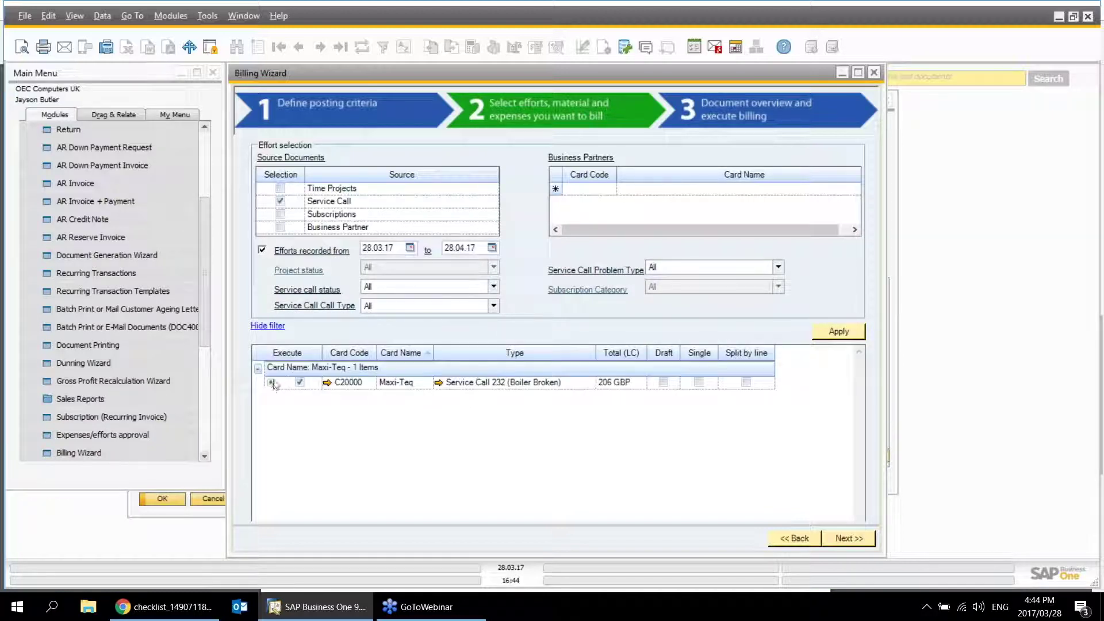
# Step: Expand the Boiler Broken service call's billable lines and execute the billing as an AR Invoice
pyautogui.click(270, 382)
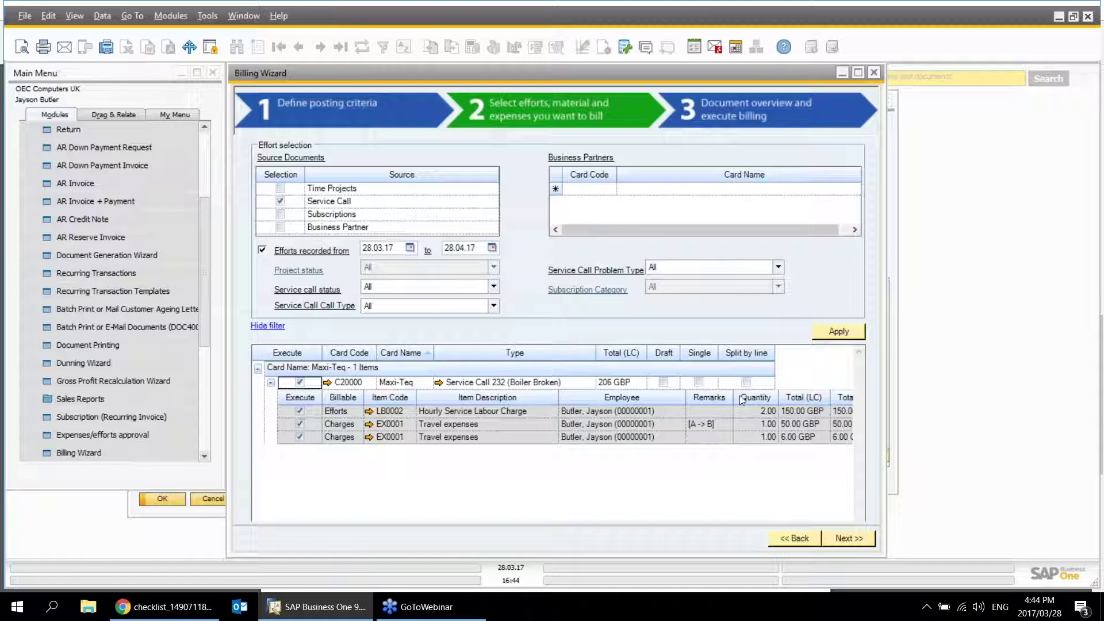
pyautogui.click(852, 539)
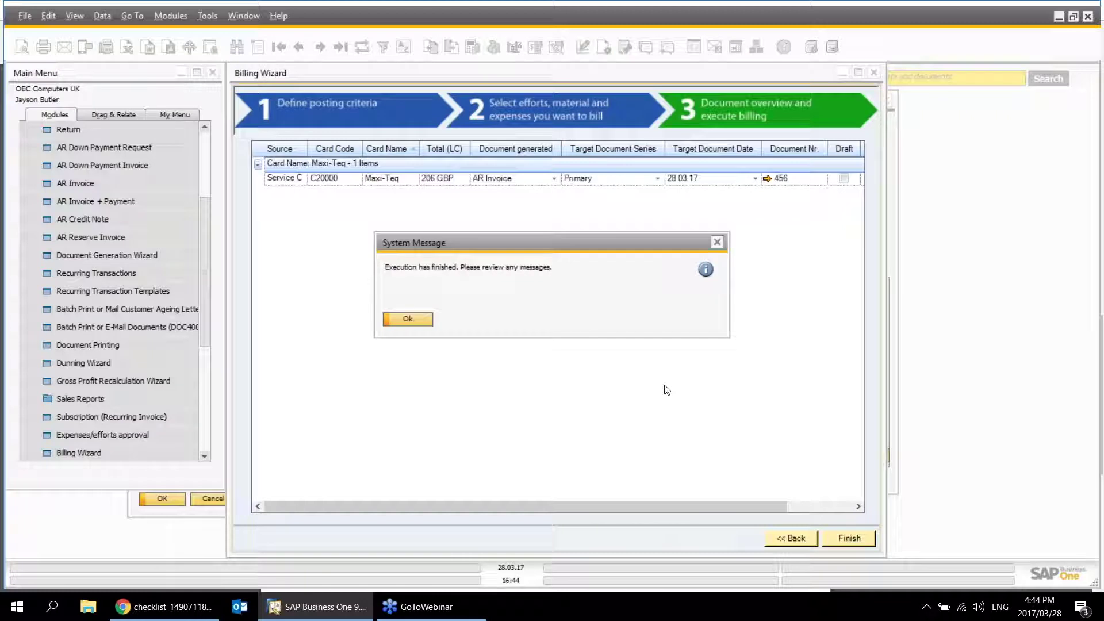
pyautogui.click(402, 322)
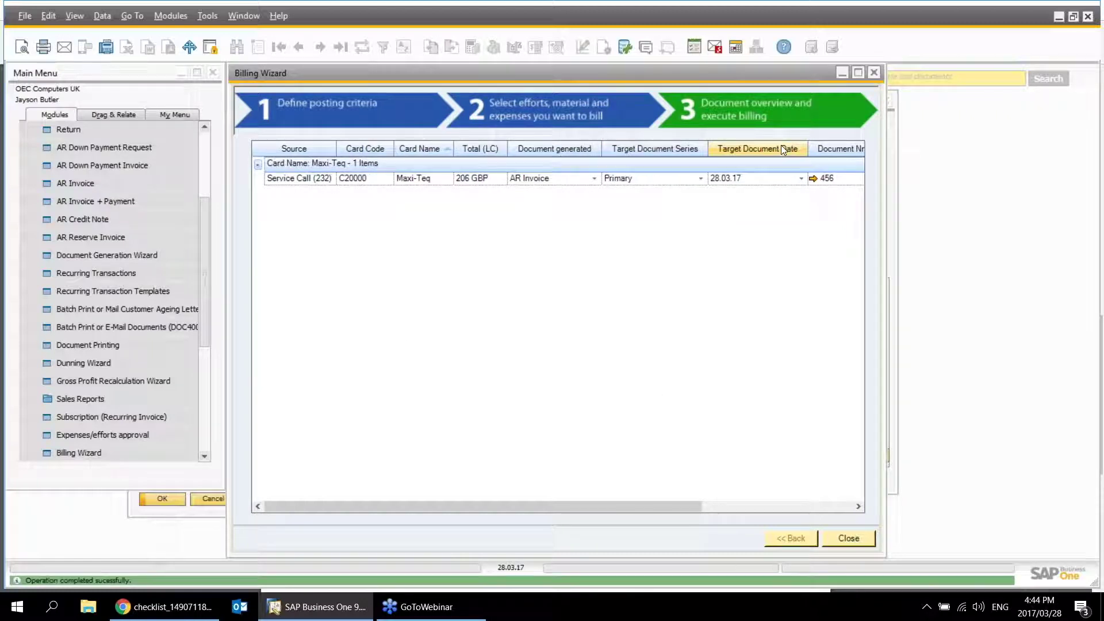
# Step: Open the generated AR Invoice, refresh the Boiler Broken service call and check its related documents, remarks and activities
pyautogui.click(813, 178)
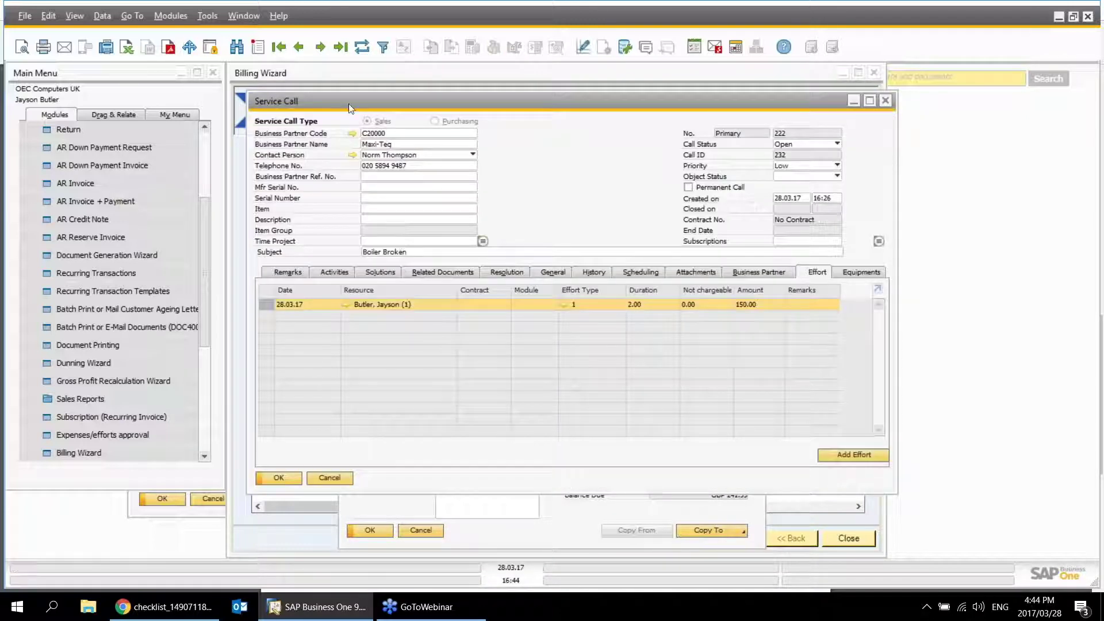
pyautogui.click(358, 51)
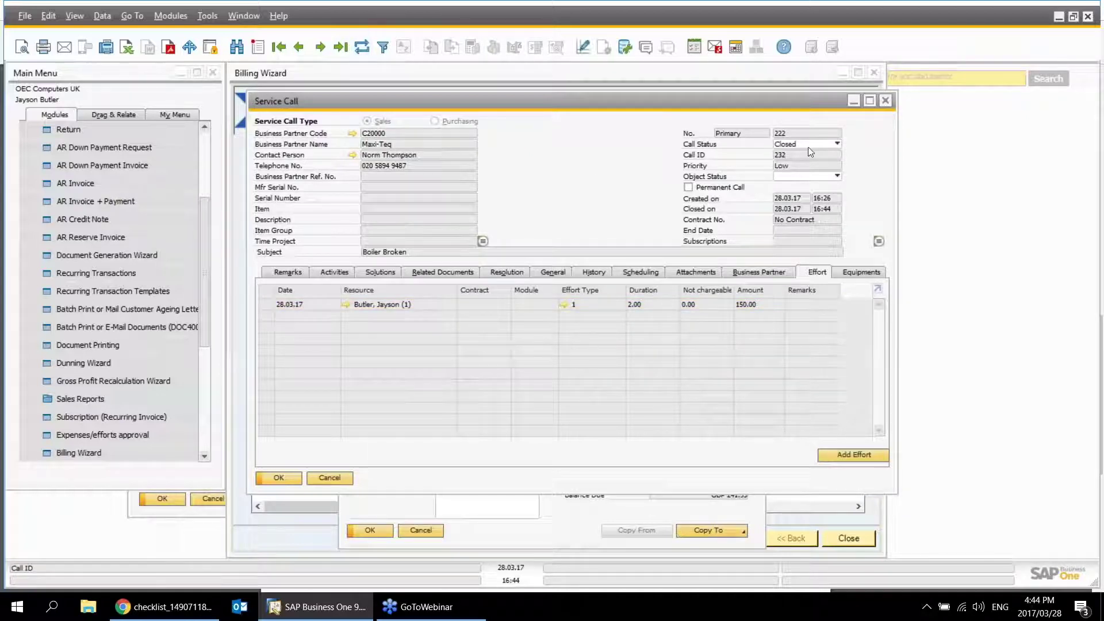
pyautogui.click(475, 270)
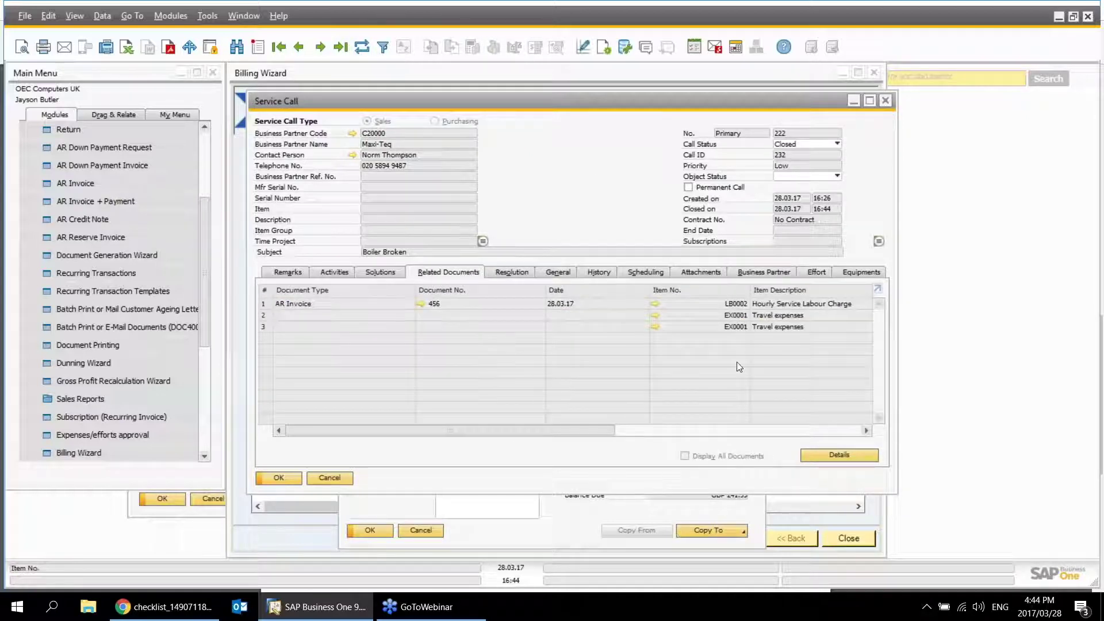
pyautogui.click(304, 273)
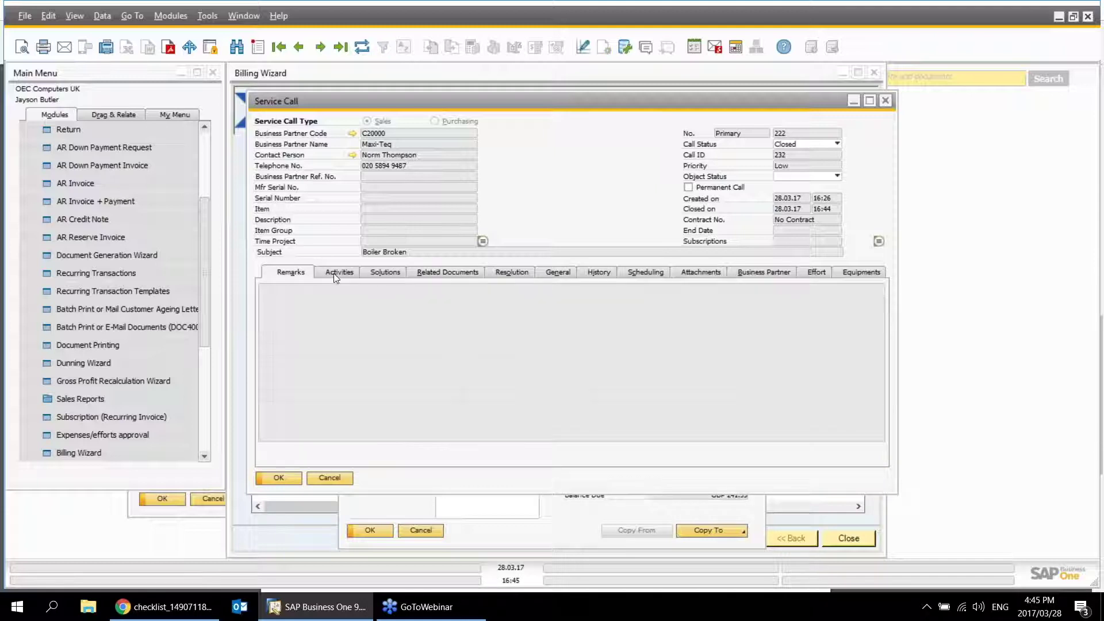
pyautogui.click(333, 273)
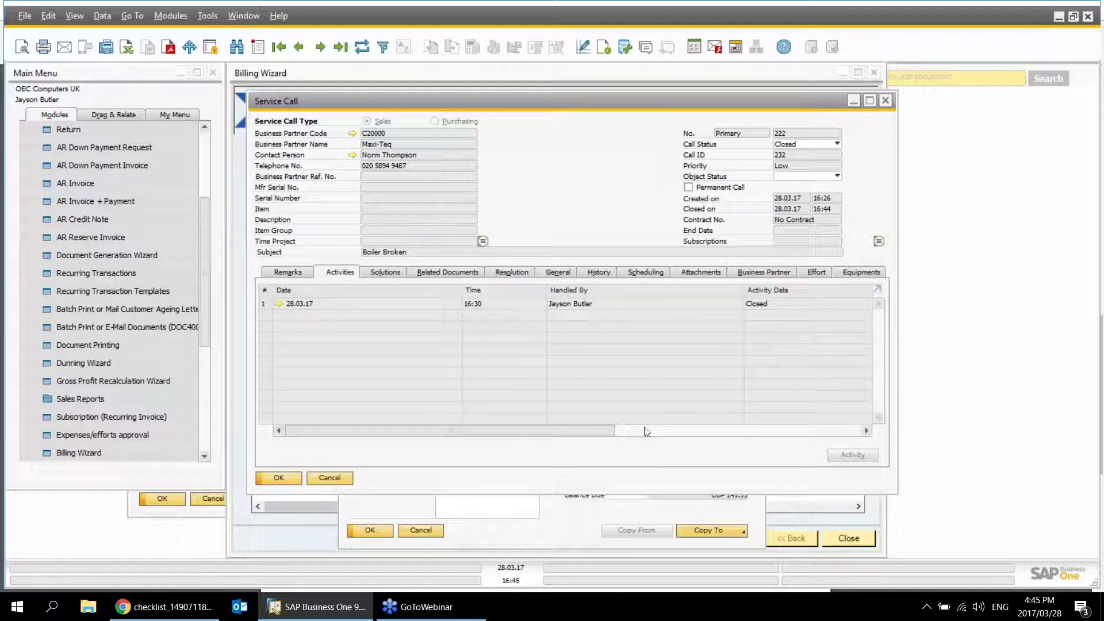
# Step: Switch to Chrome and return from the Boiler Broken activity details to the Planning Board
pyautogui.click(167, 607)
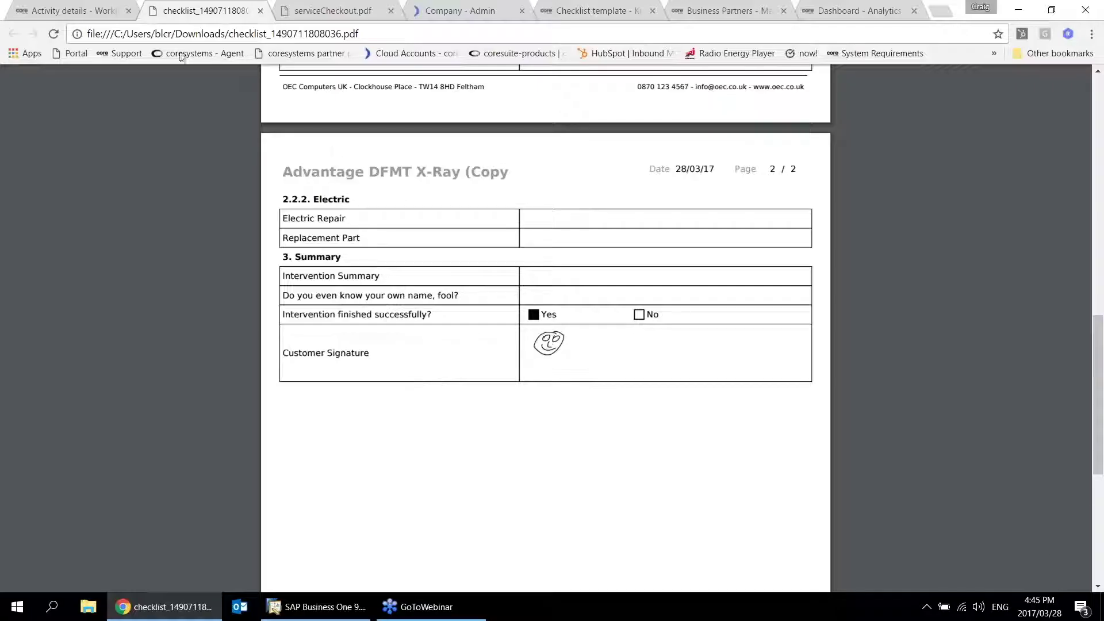
pyautogui.click(81, 4)
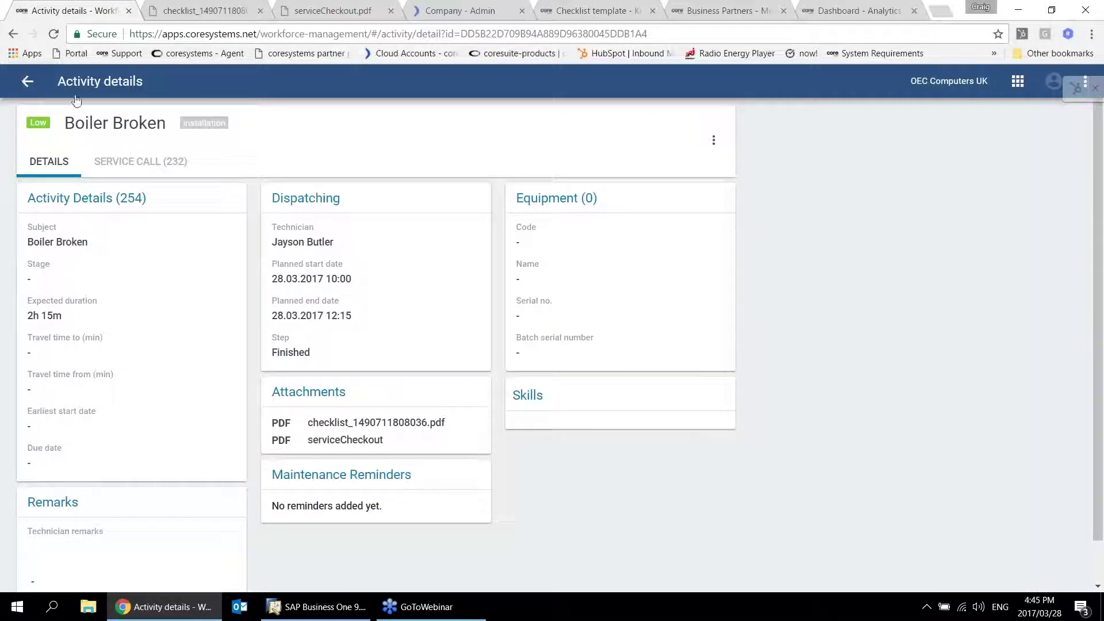
pyautogui.click(26, 81)
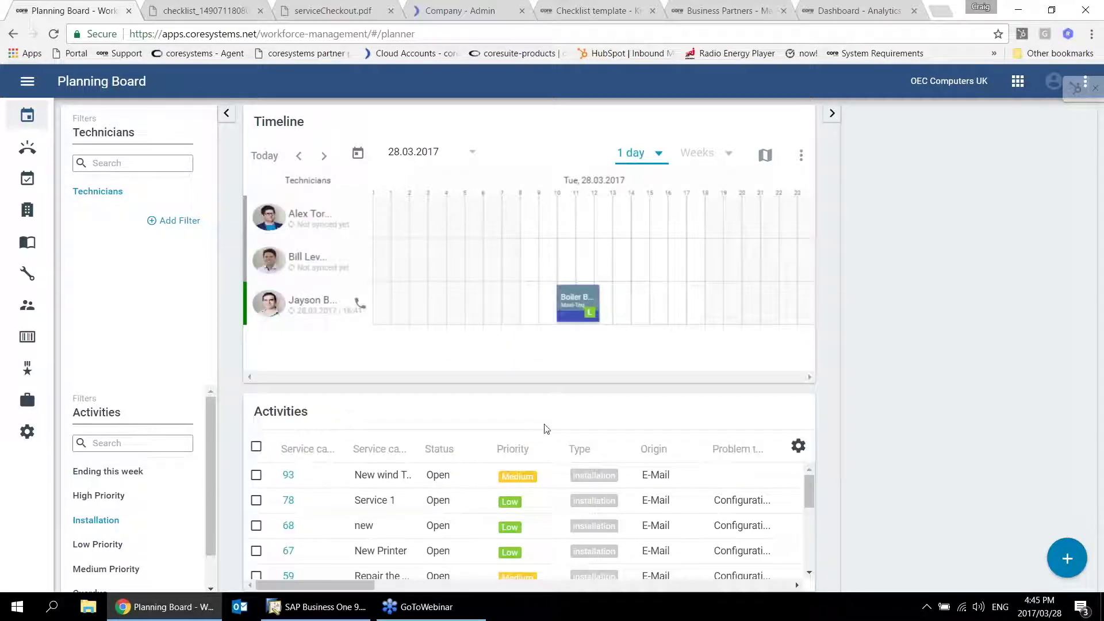
# Step: Open the company's Business Rules & Notifications in Admin, signing in with the saved account credentials, and review the sample rules
pyautogui.click(483, 5)
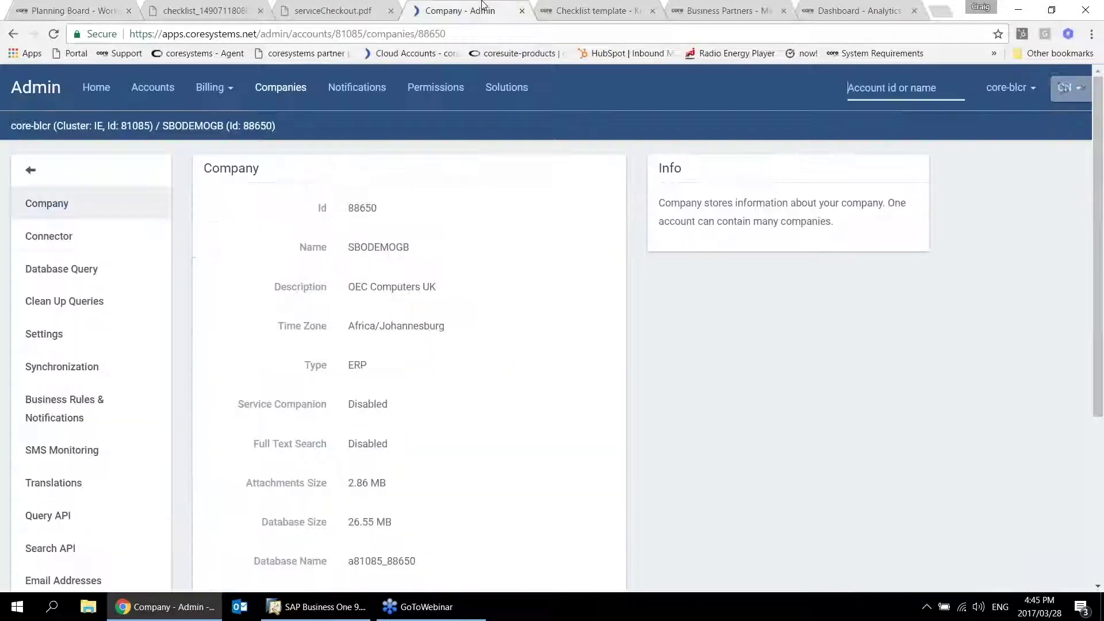
pyautogui.scroll(-1, 594, 400)
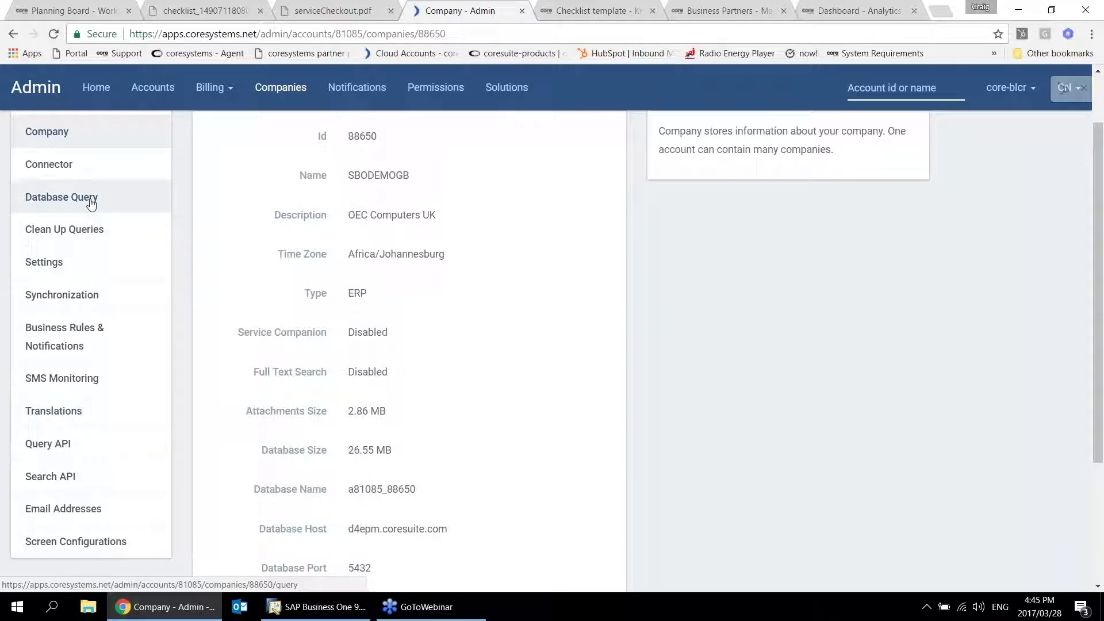
pyautogui.click(69, 342)
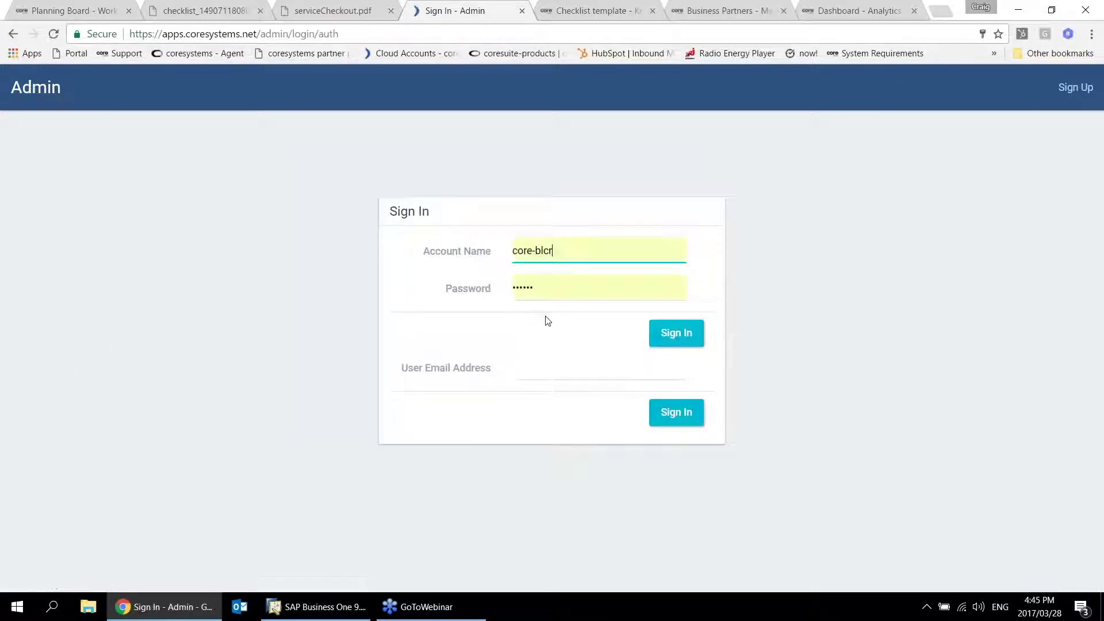
pyautogui.write('c')
pyautogui.press('BackSpace')
pyautogui.click(670, 332)
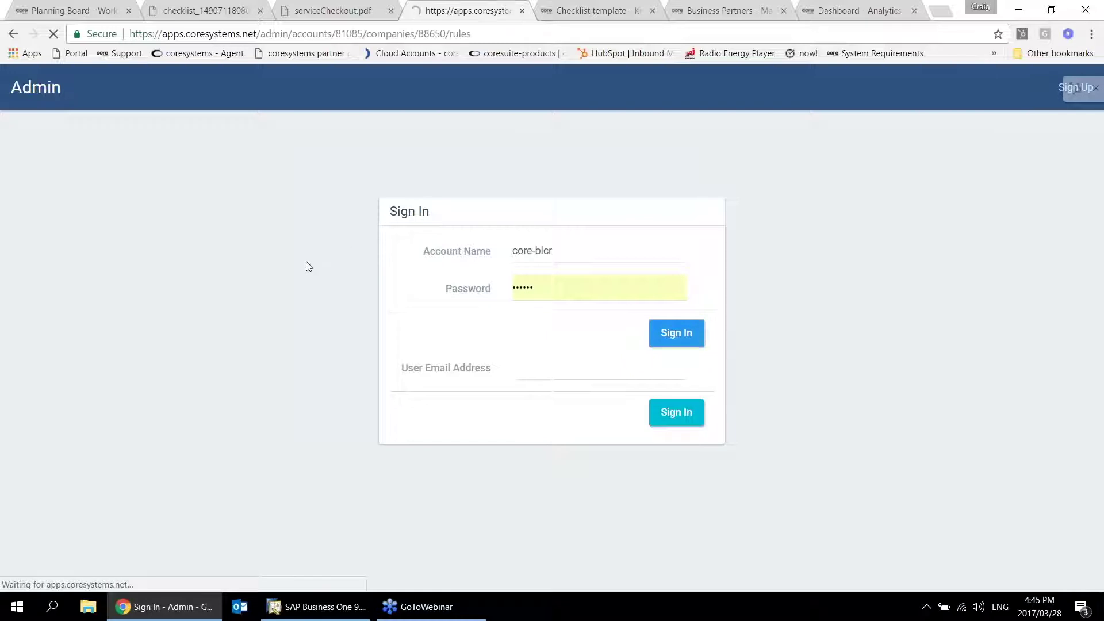
pyautogui.scroll(-1, 350, 287)
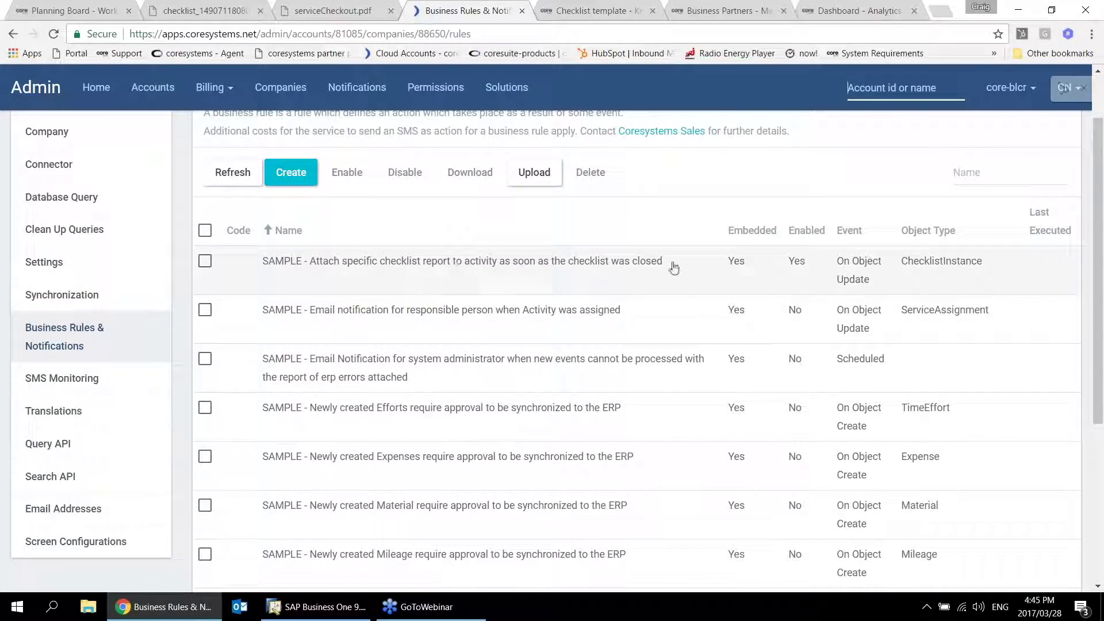
pyautogui.scroll(-1, 756, 362)
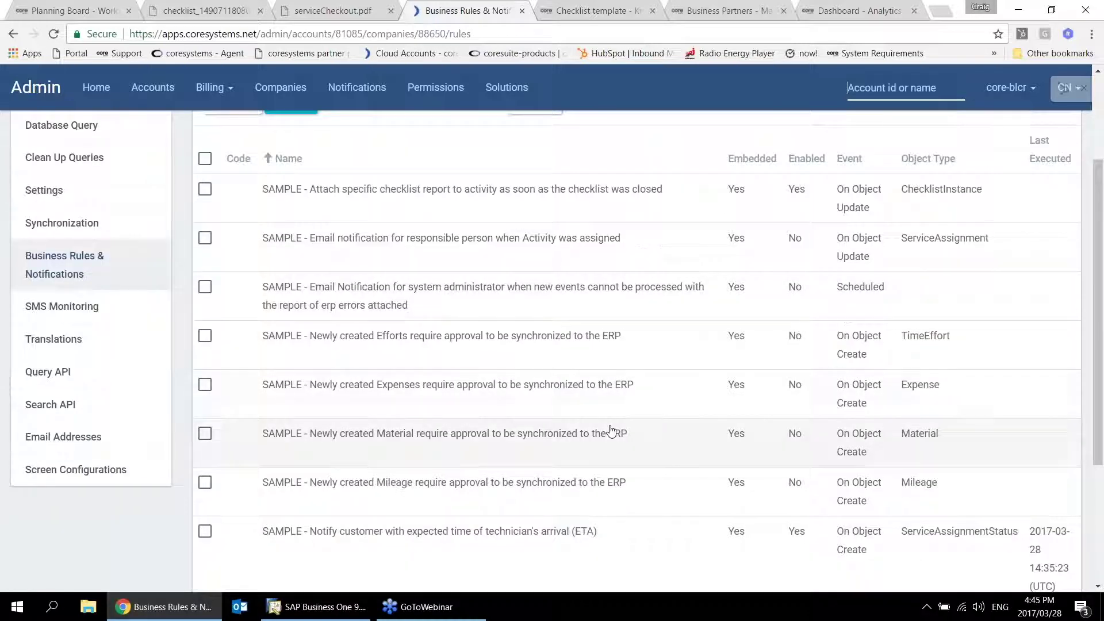
pyautogui.scroll(-1, 652, 474)
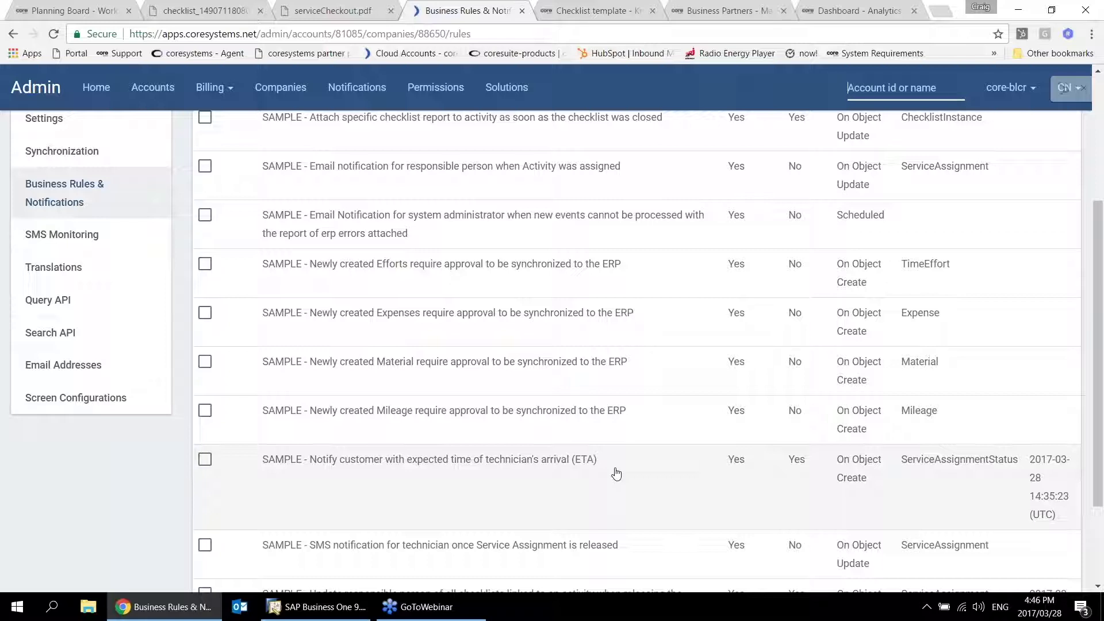
# Step: View the Advantage DFMT X-Ray checklist template, open Earthshaker Corporation in Business Partners and review its details
pyautogui.click(577, 5)
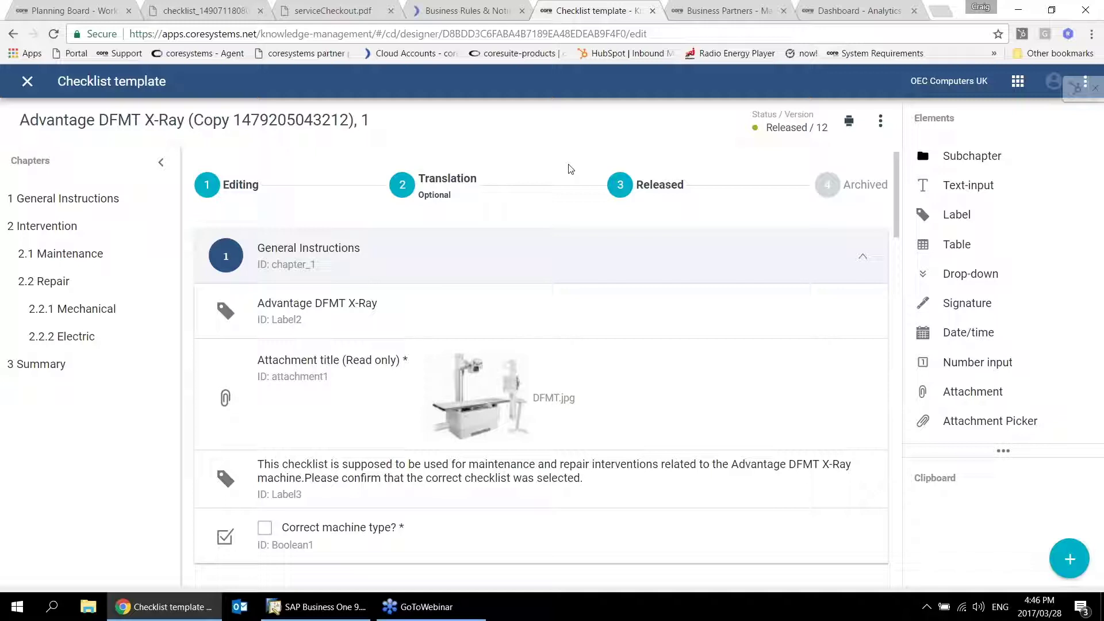
pyautogui.click(745, 8)
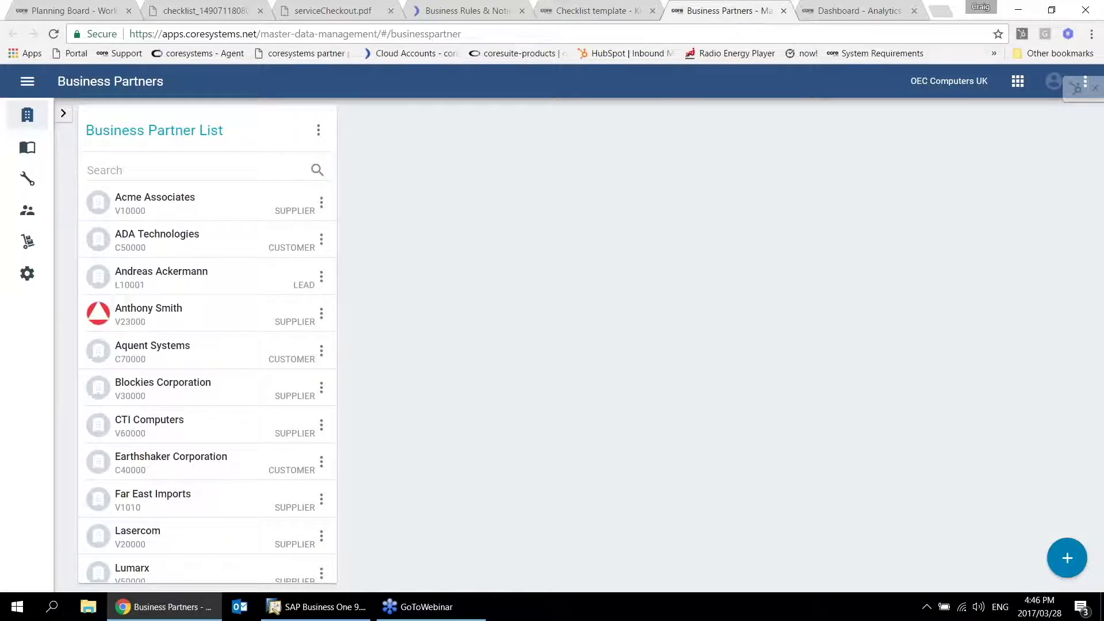
pyautogui.click(171, 460)
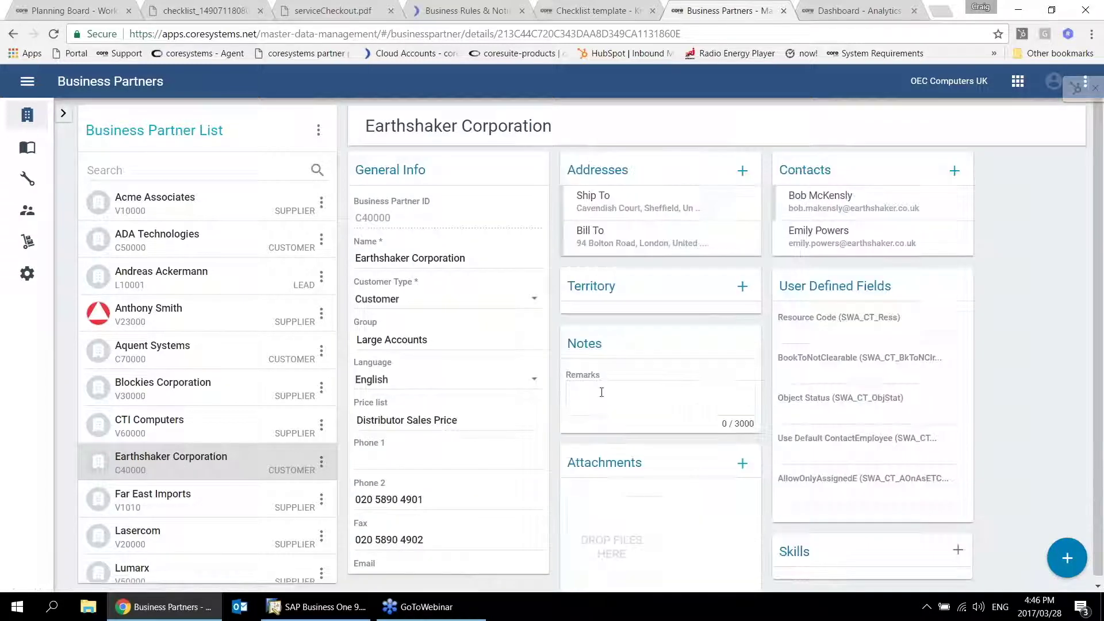
pyautogui.scroll(-3, 441, 502)
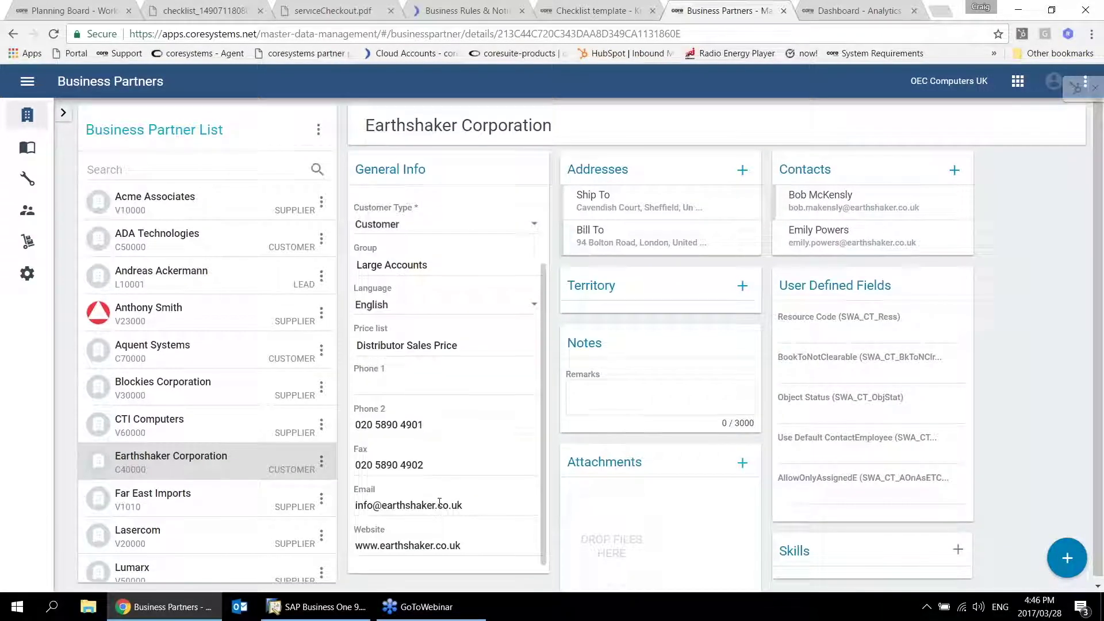
pyautogui.scroll(3, 441, 505)
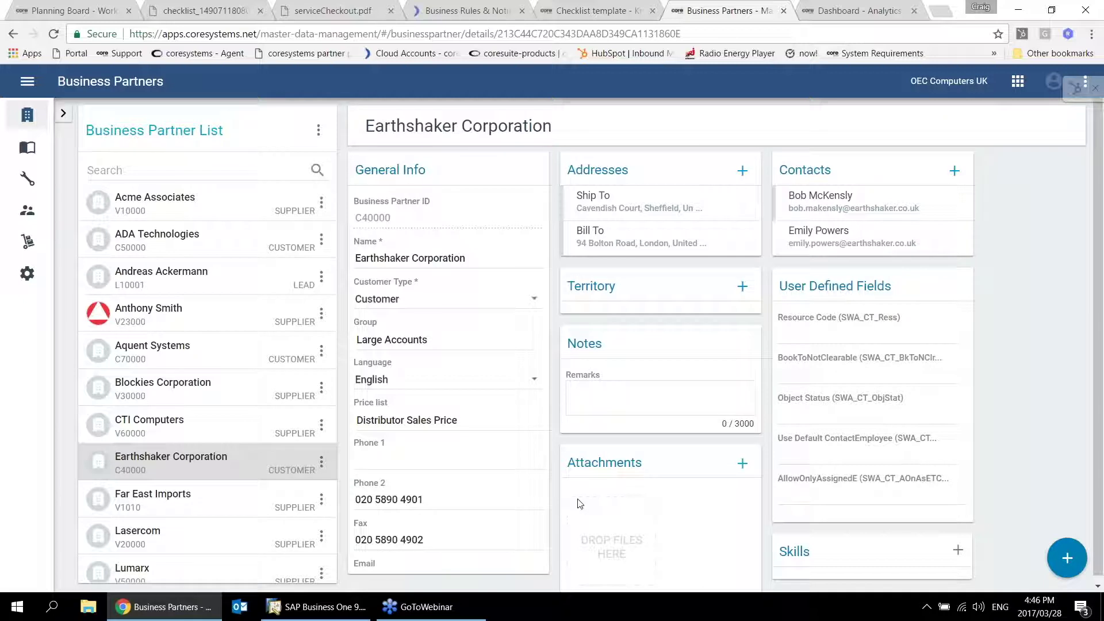
# Step: Open the Analytics dashboard and review the charts on service call volume, open assignments, status and priority
pyautogui.click(831, 5)
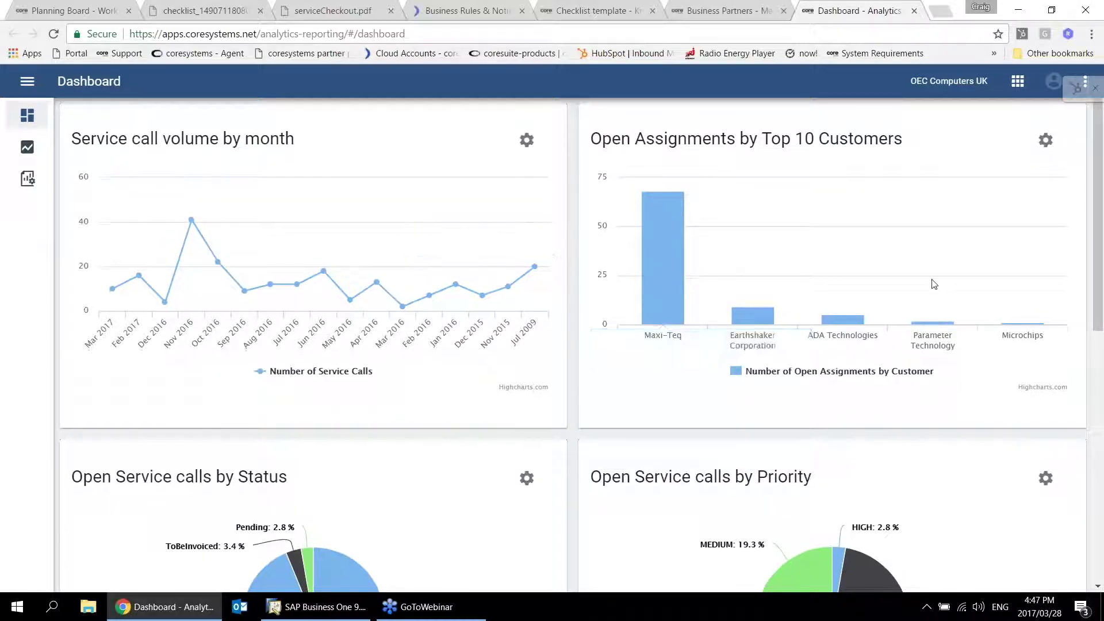
pyautogui.scroll(-1, 940, 294)
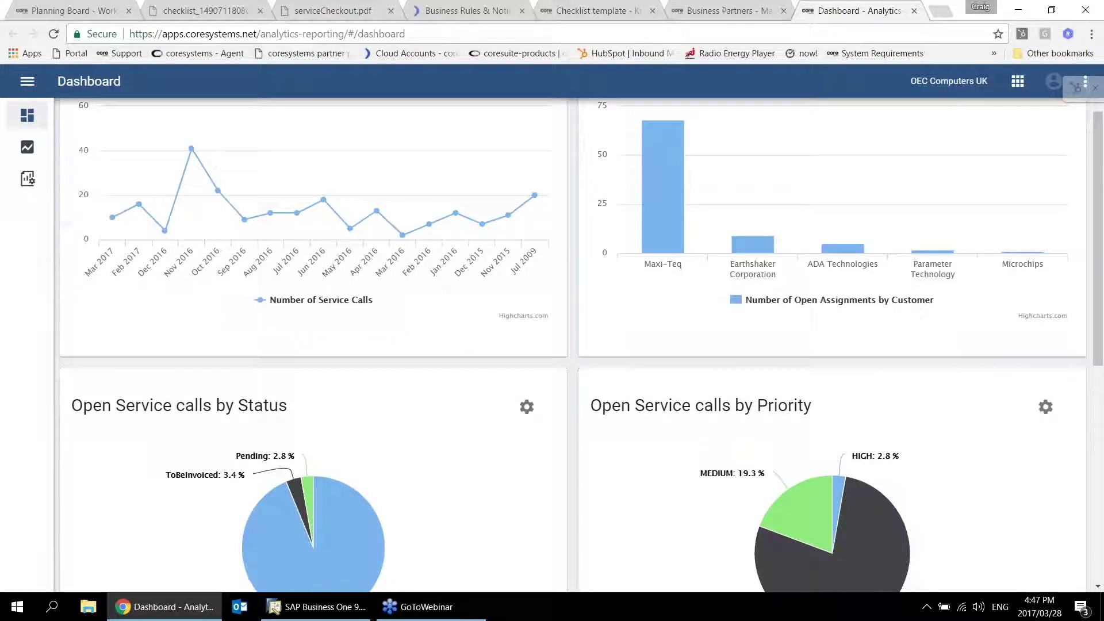
pyautogui.scroll(-4, 322, 402)
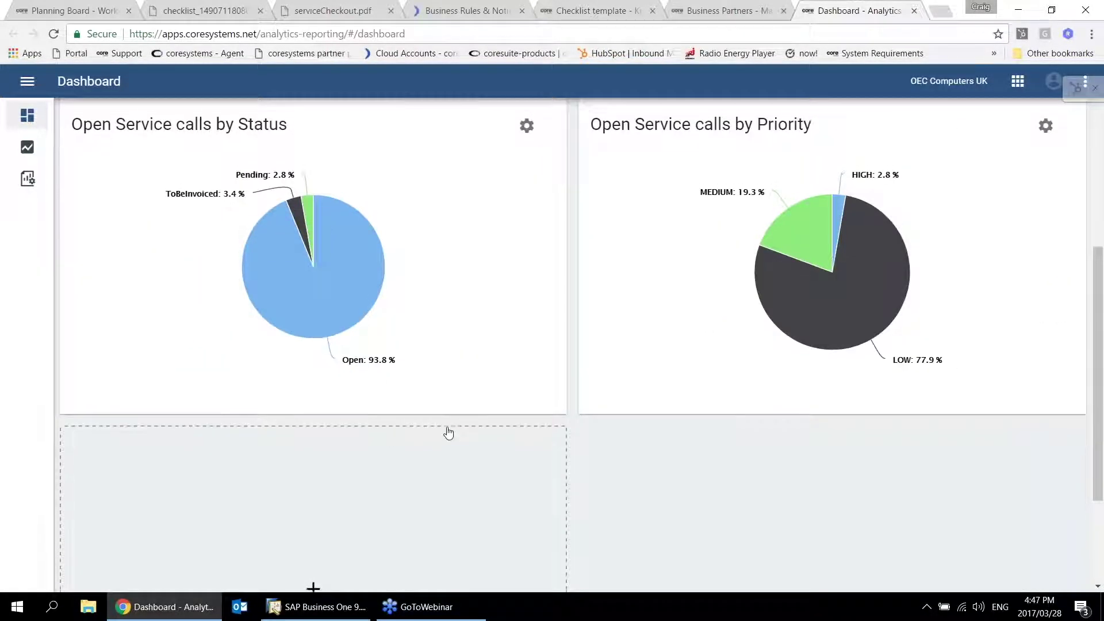
pyautogui.scroll(1, 448, 432)
pyautogui.scroll(4, 447, 405)
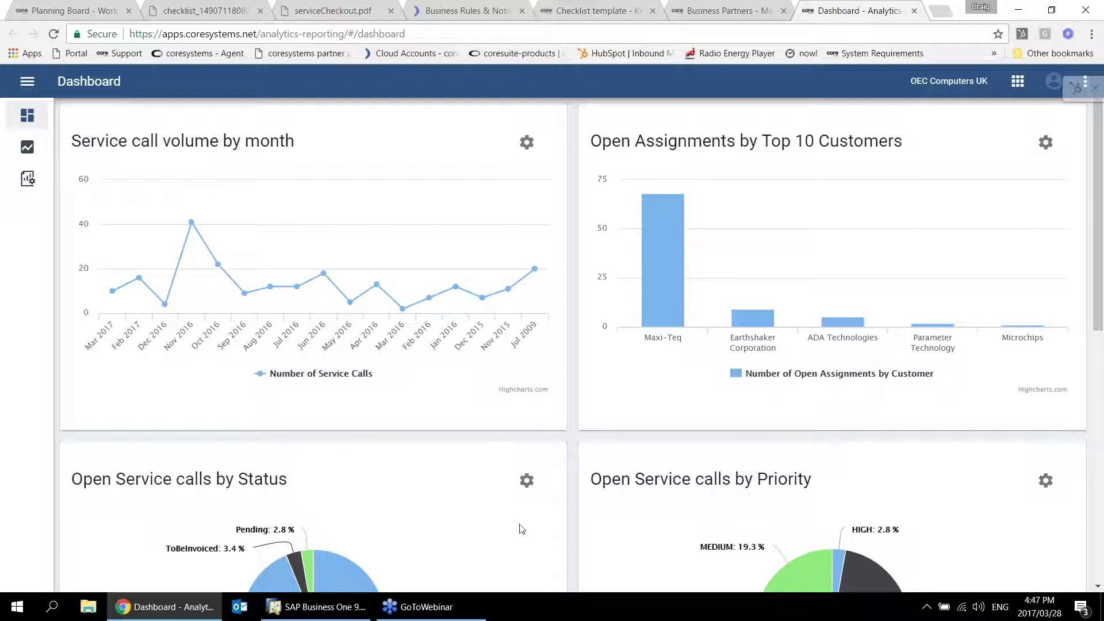
# Step: Preview the objectRatings report in English from 01.01.2017 and examine the technician's service ratings
pyautogui.click(28, 148)
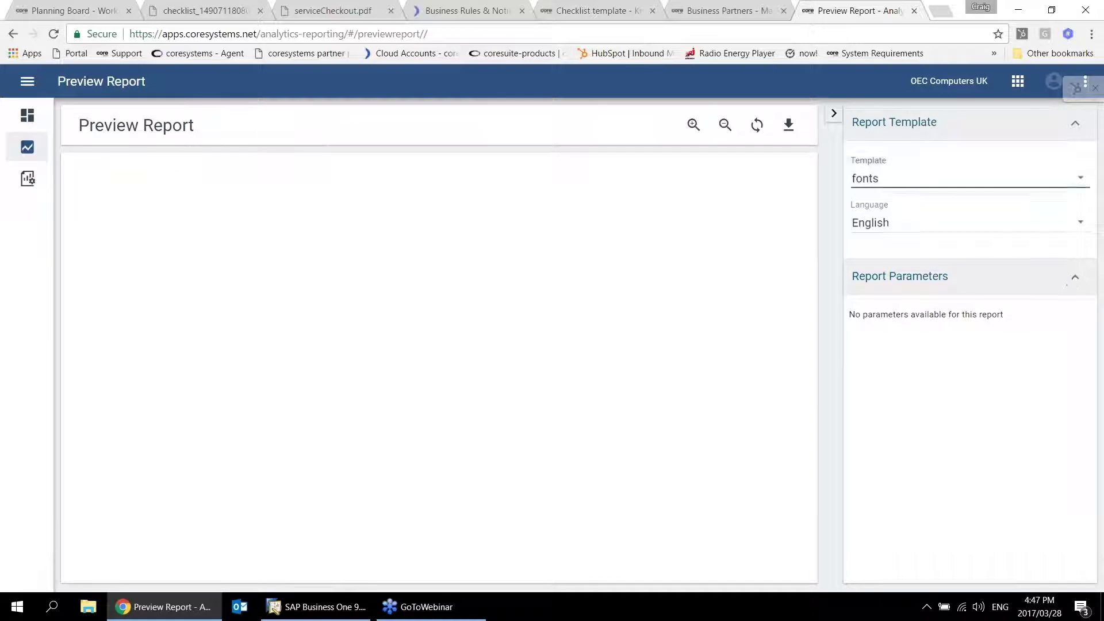
pyautogui.click(1030, 177)
pyautogui.click(887, 281)
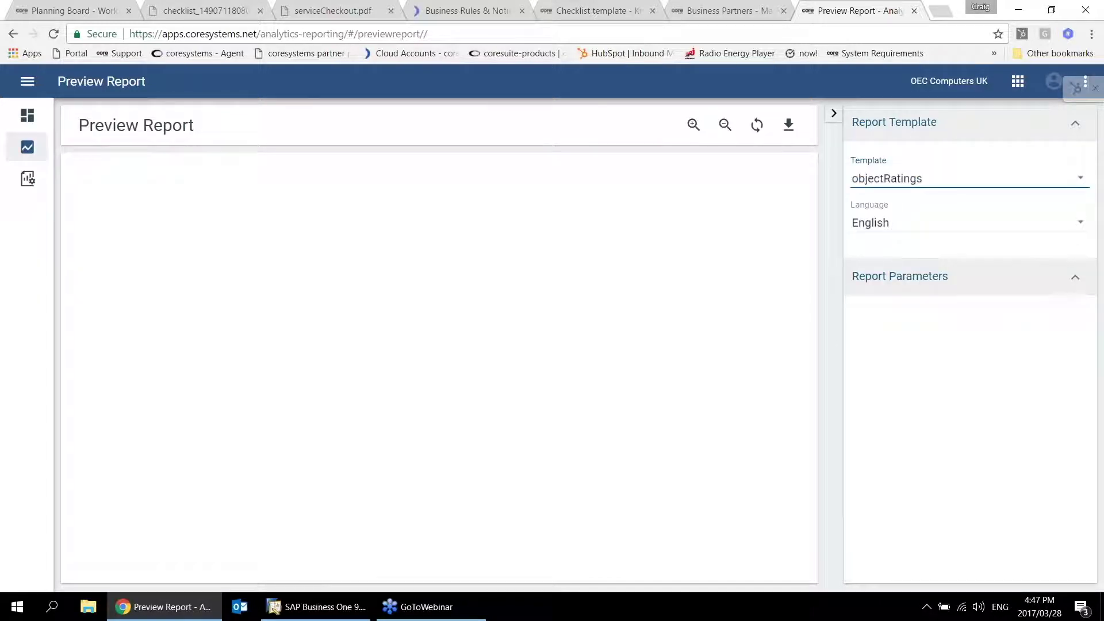
pyautogui.click(889, 331)
pyautogui.write('01.01.2017')
pyautogui.press('Return')
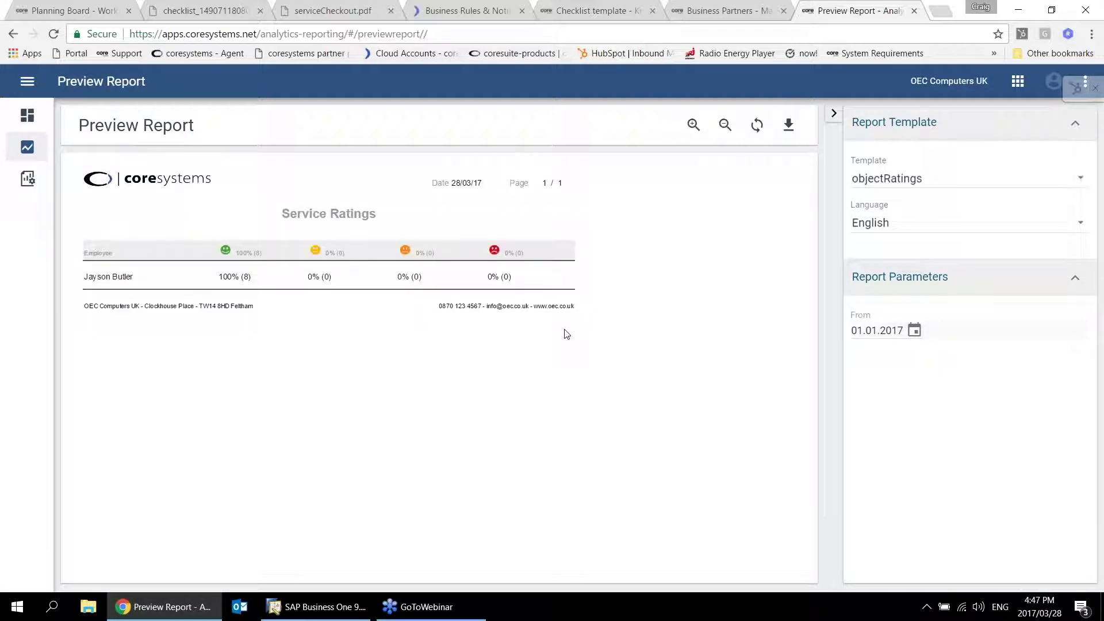
pyautogui.moveTo(257, 280); pyautogui.dragTo(216, 280)
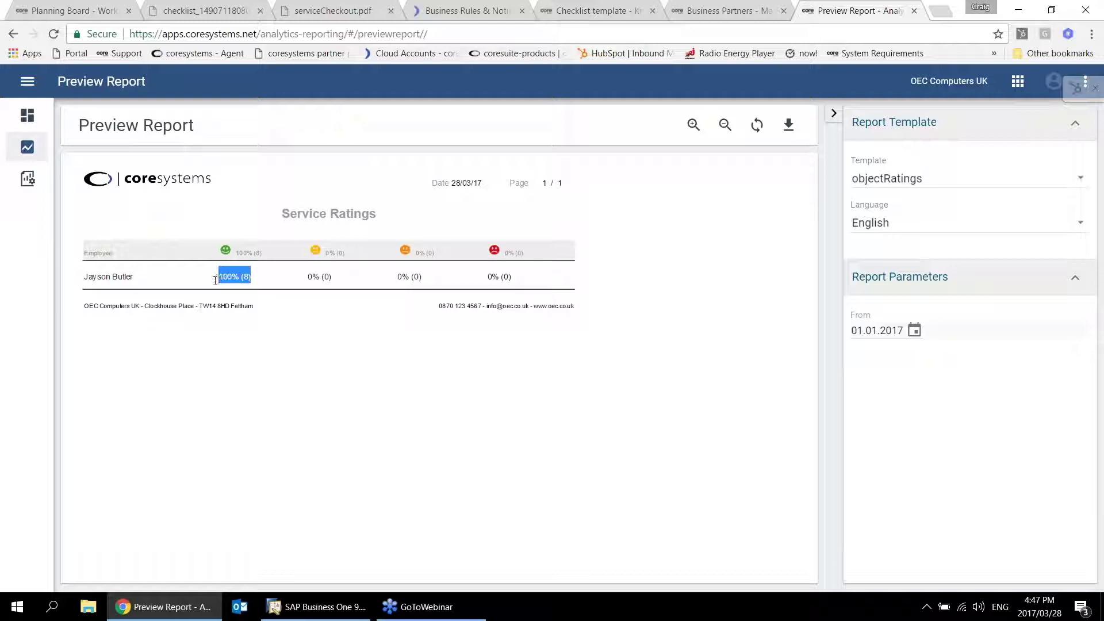
pyautogui.click(216, 280)
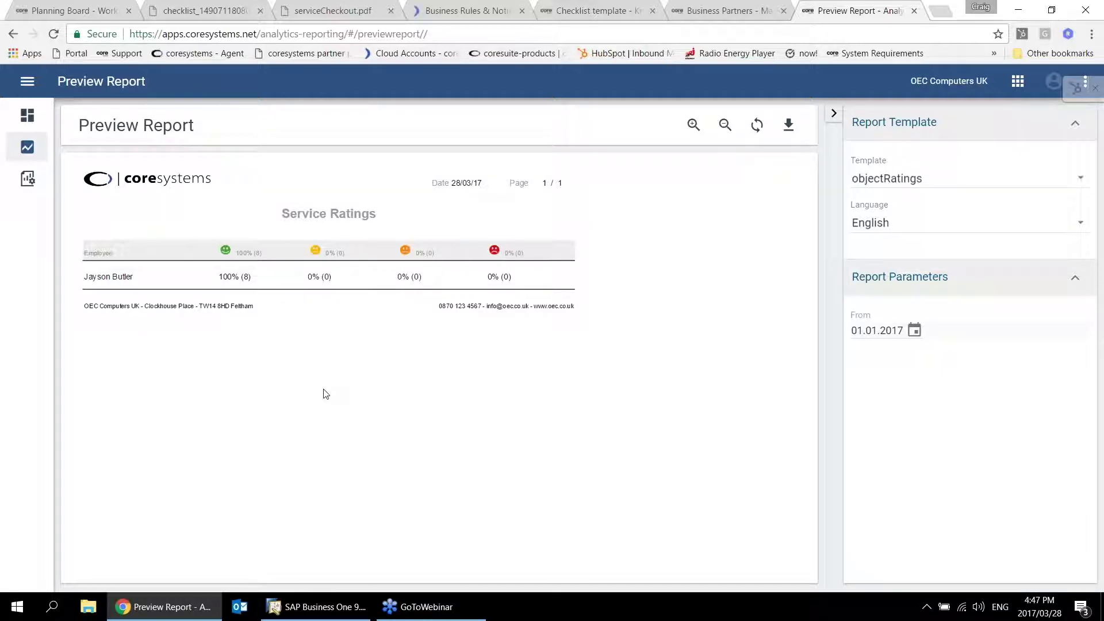